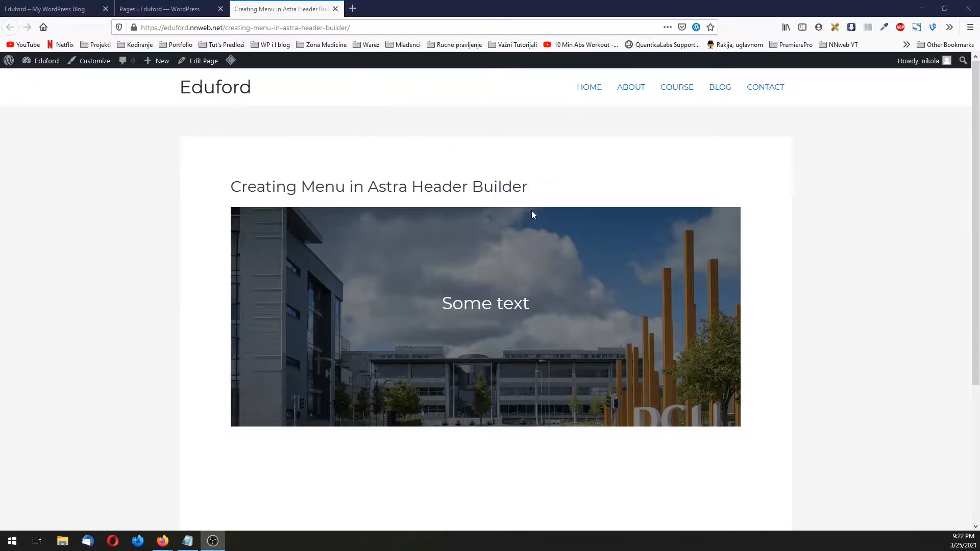
Open the menu management screen of the Eduford site.
scroll(541, 225, down, 3)
scroll(692, 488, up, 3)
mouse_move(36, 70)
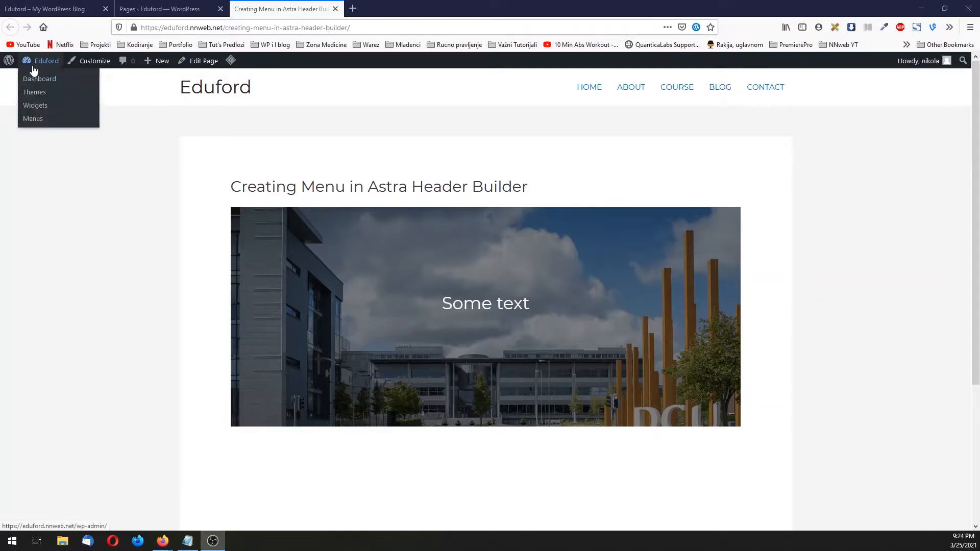
click(41, 125)
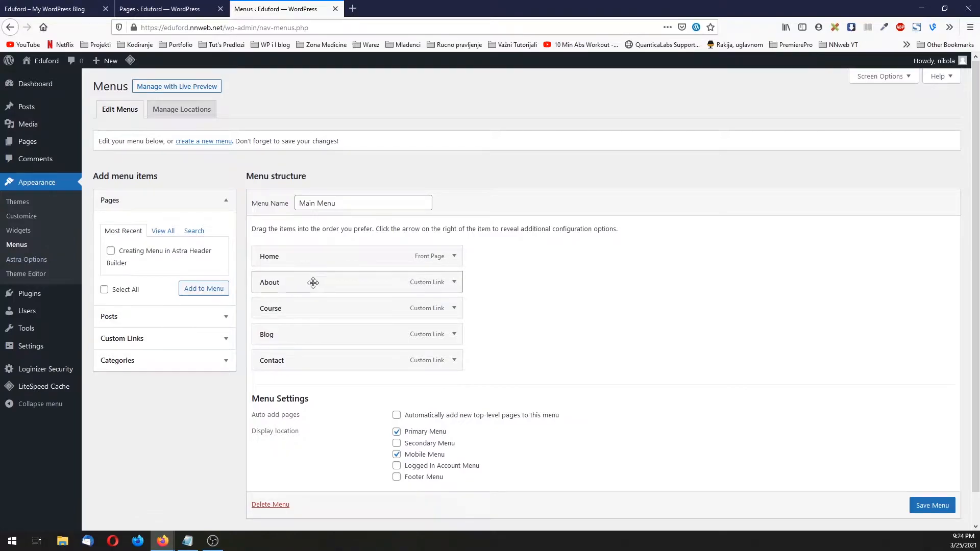
Create a new menu named "Second Menu" and assign it to the Primary Menu and Mobile Menu locations.
click(214, 142)
click(337, 204)
text(S)
click(333, 218)
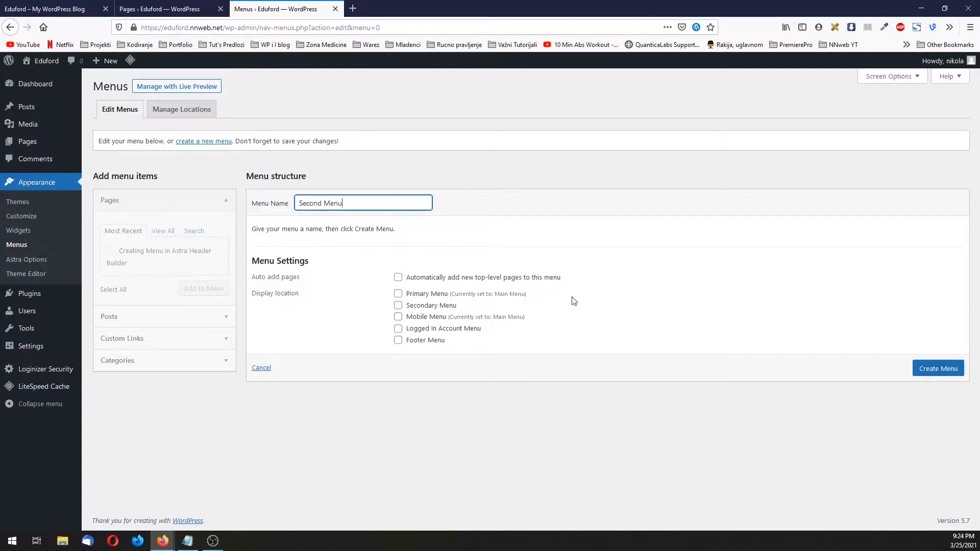
click(399, 294)
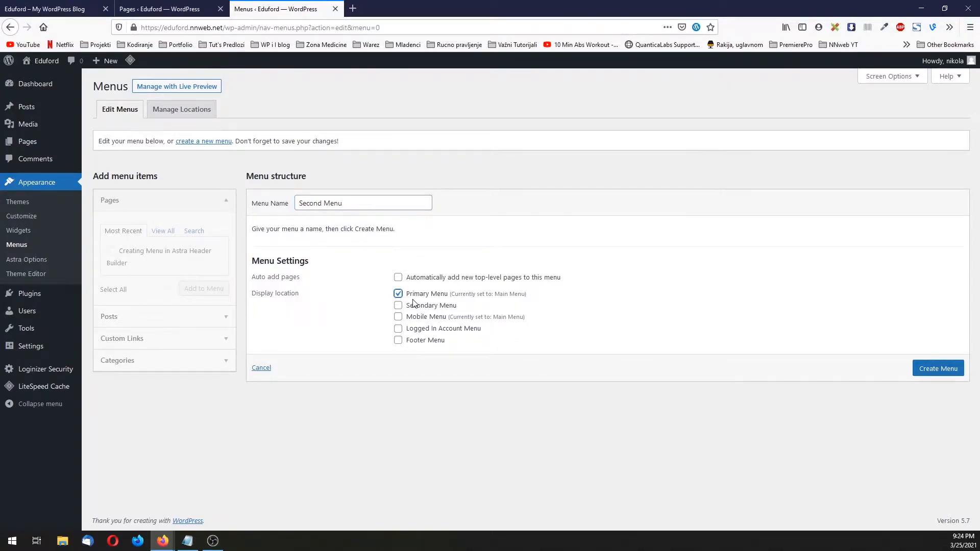
click(398, 317)
click(932, 372)
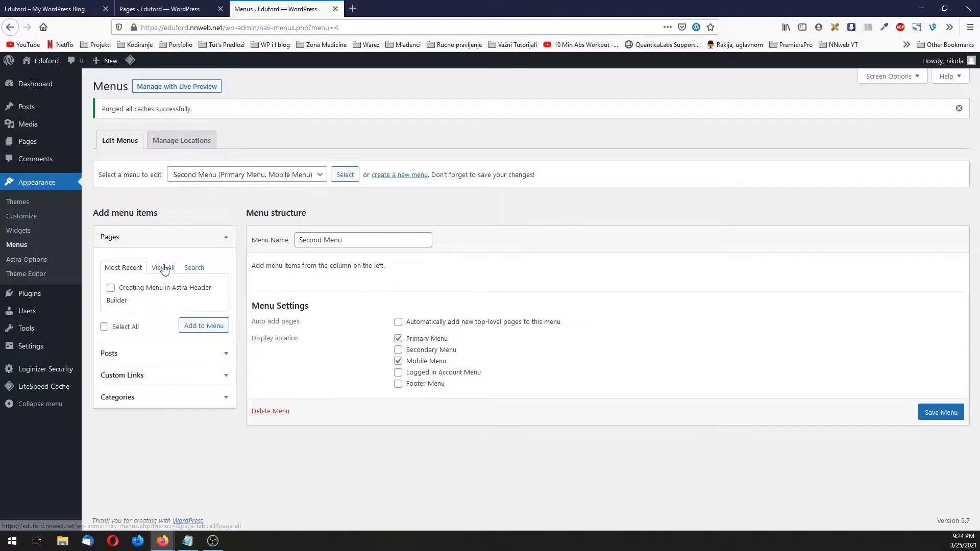
Add the Home and "Creating Menu in Astra Header Builder" pages to Second Menu.
click(164, 269)
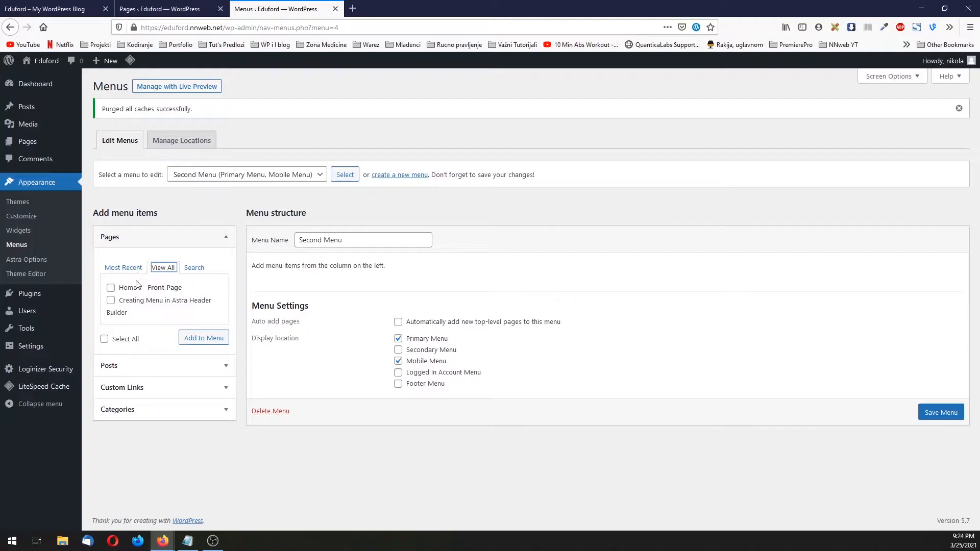
click(111, 288)
click(111, 300)
click(195, 339)
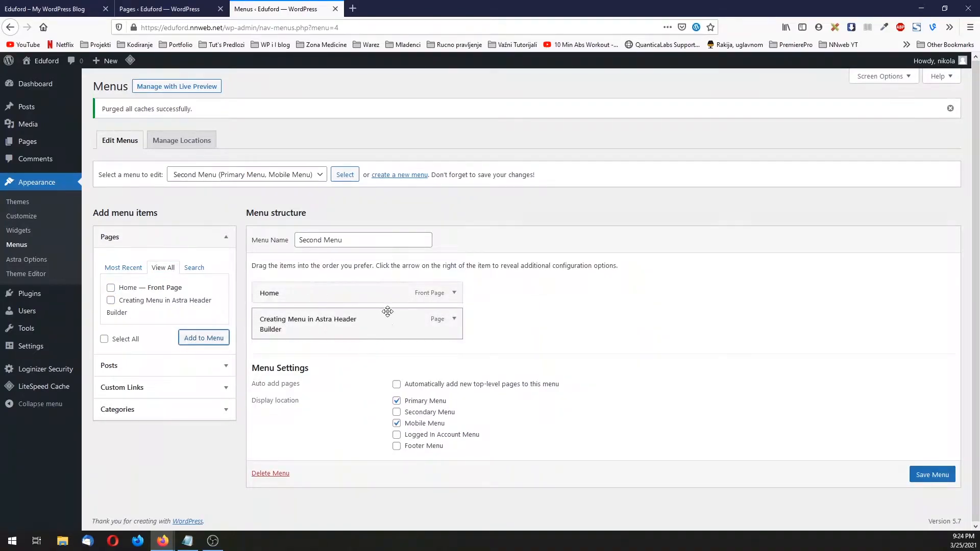
Remove the Home item from Second Menu.
click(455, 295)
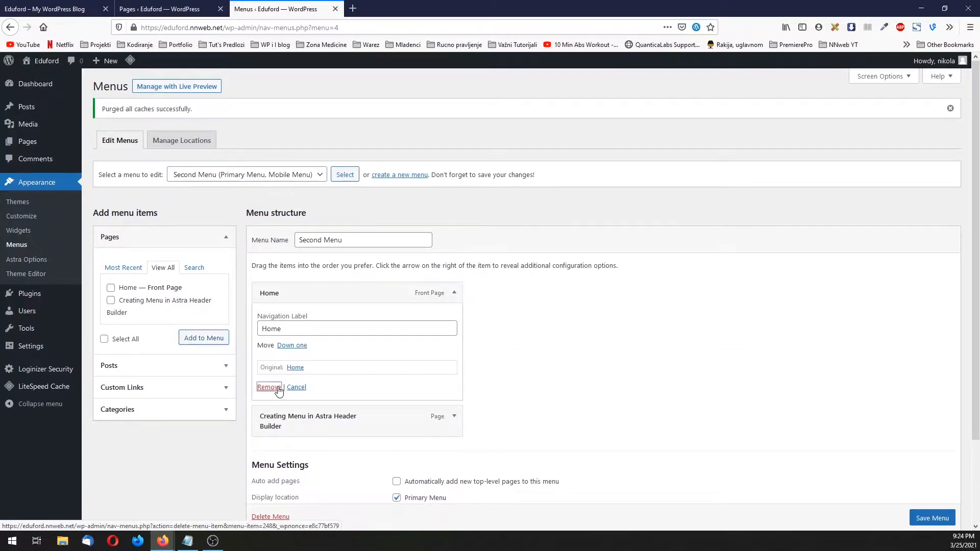
click(269, 388)
click(455, 294)
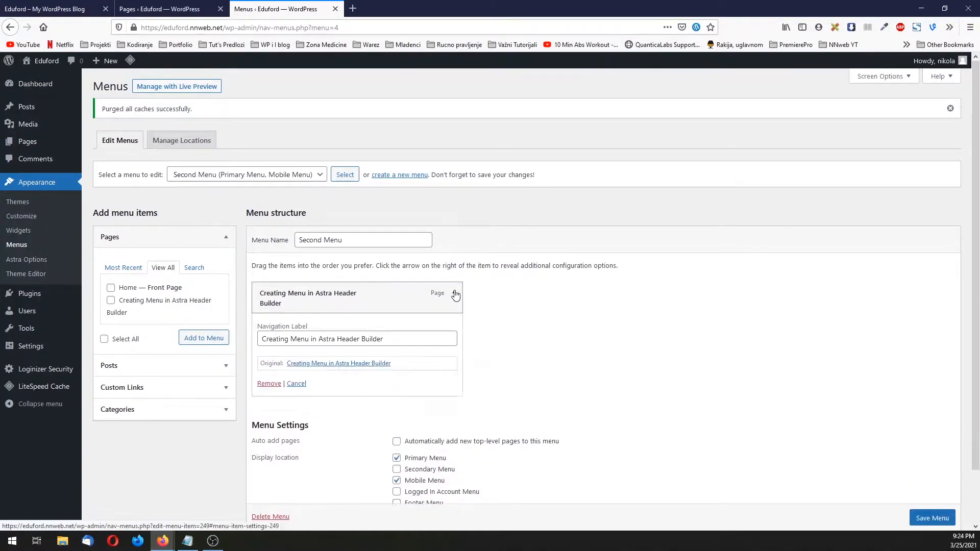
click(454, 295)
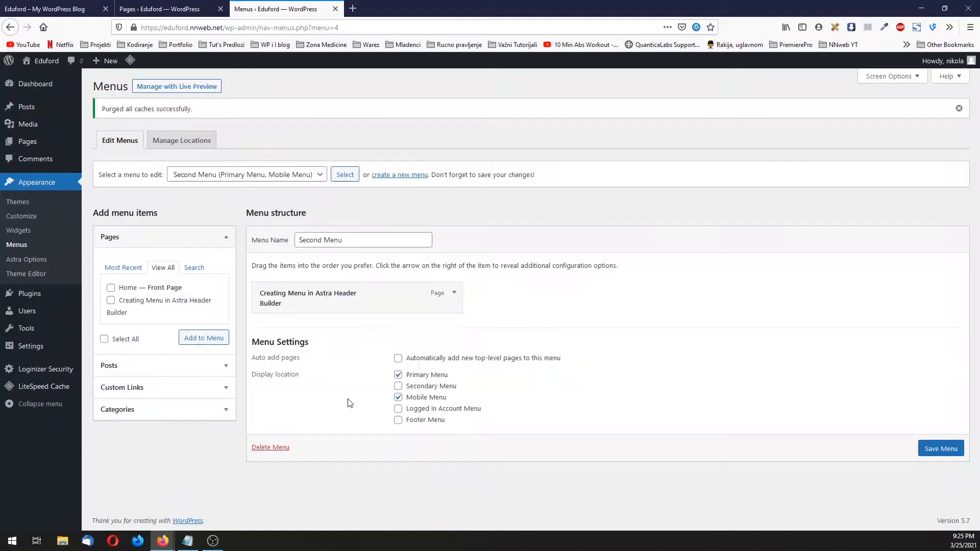
Add a custom link labelled "About Me" with the URL #about-me to Second Menu.
click(195, 387)
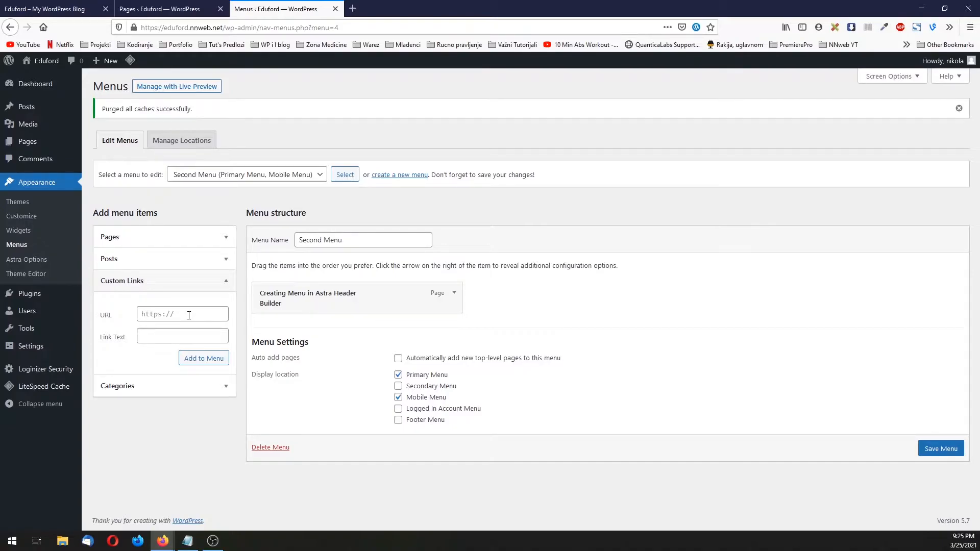
click(181, 317)
text(#)
click(166, 328)
click(173, 338)
text(About)
click(185, 349)
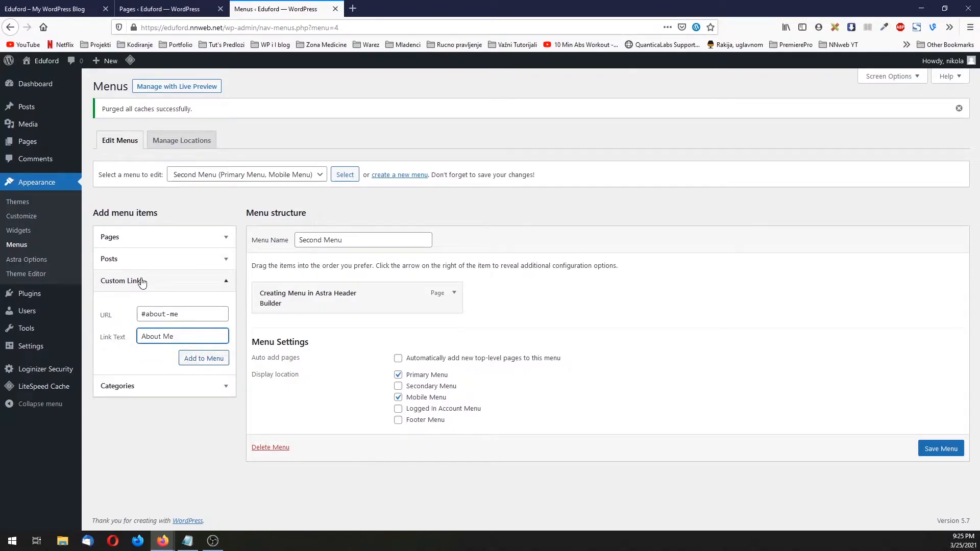
click(197, 360)
Add a custom link labelled "Contact" with the URL # to the menu.
click(180, 313)
text(#)
key(Tab)
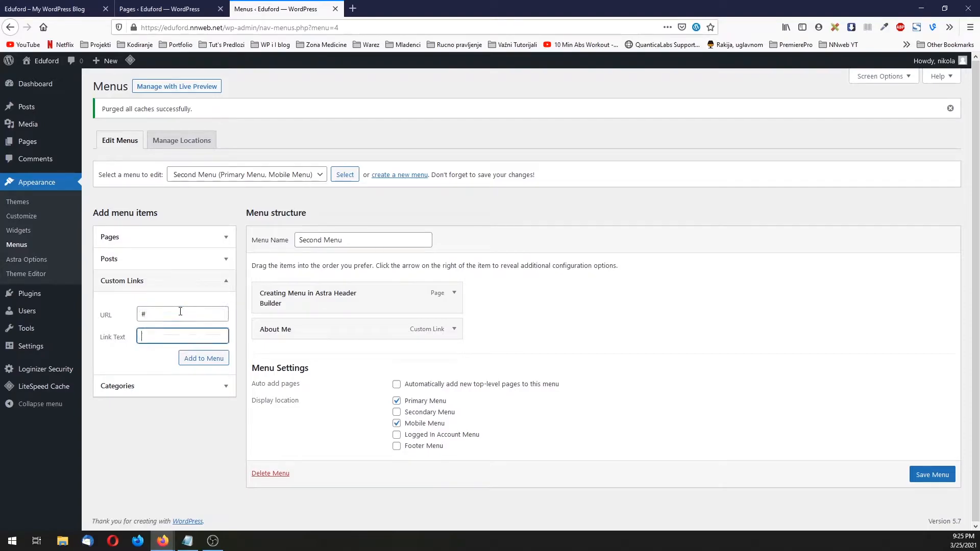
text(COnta)
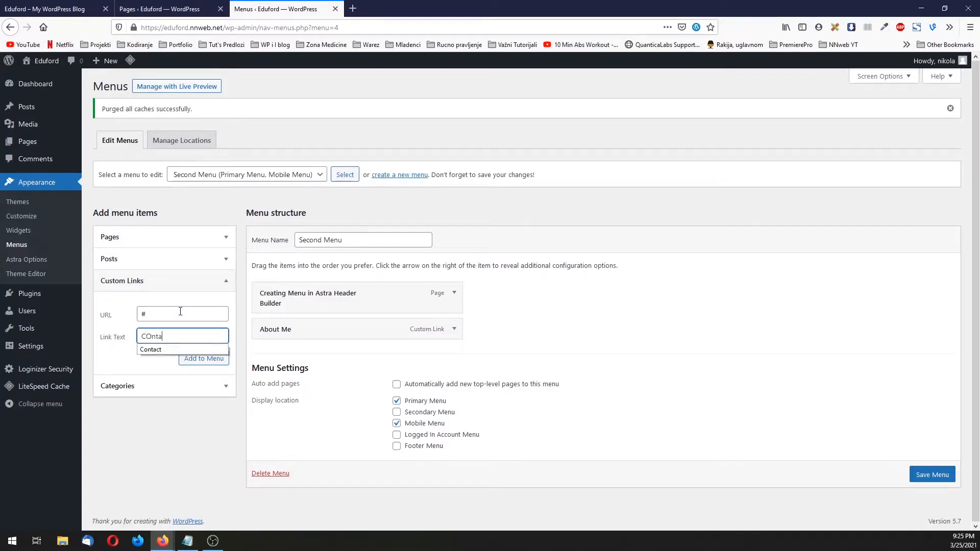
click(164, 350)
click(183, 353)
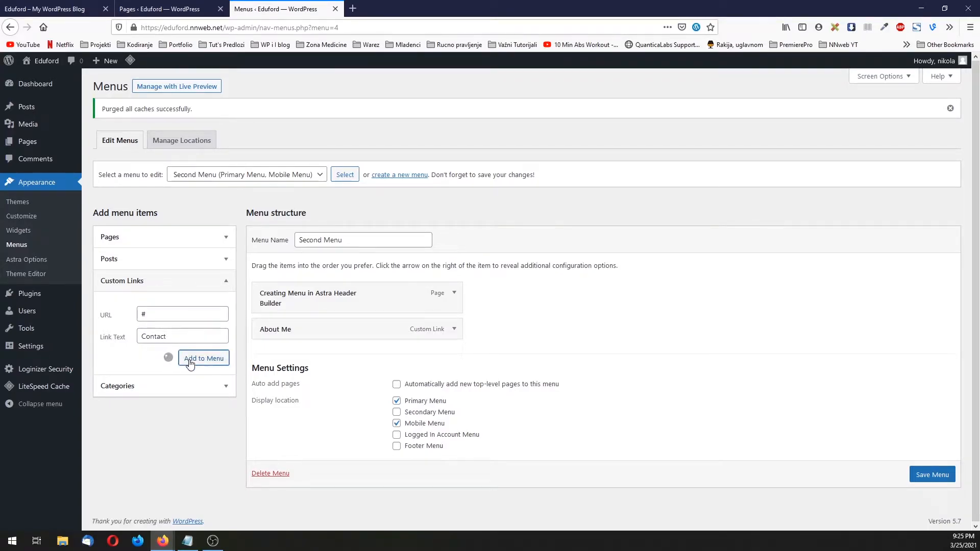
Add a custom link labelled "Portfolio" with the URL # and save Second Menu.
click(156, 314)
text(#)
key(Tab)
click(161, 339)
text(Por)
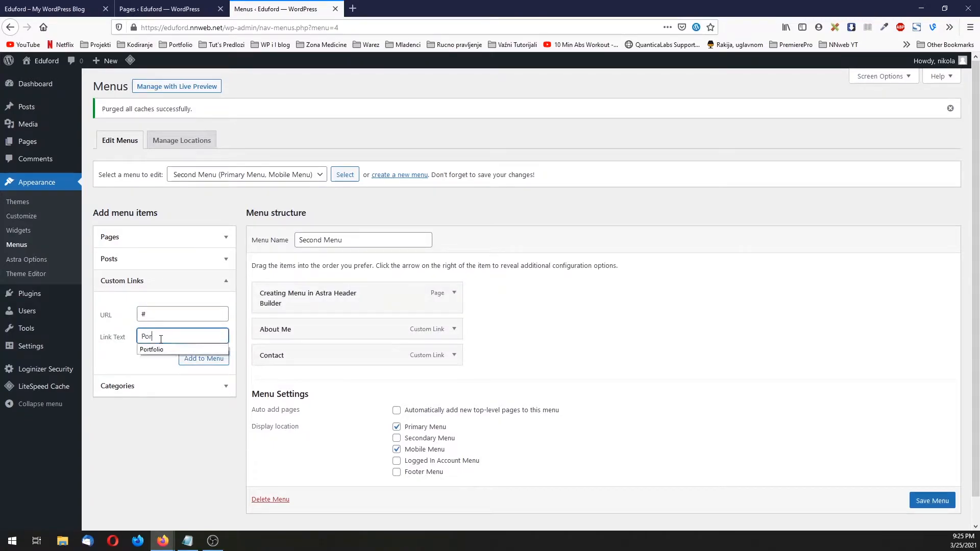
key(Down)
text(t)
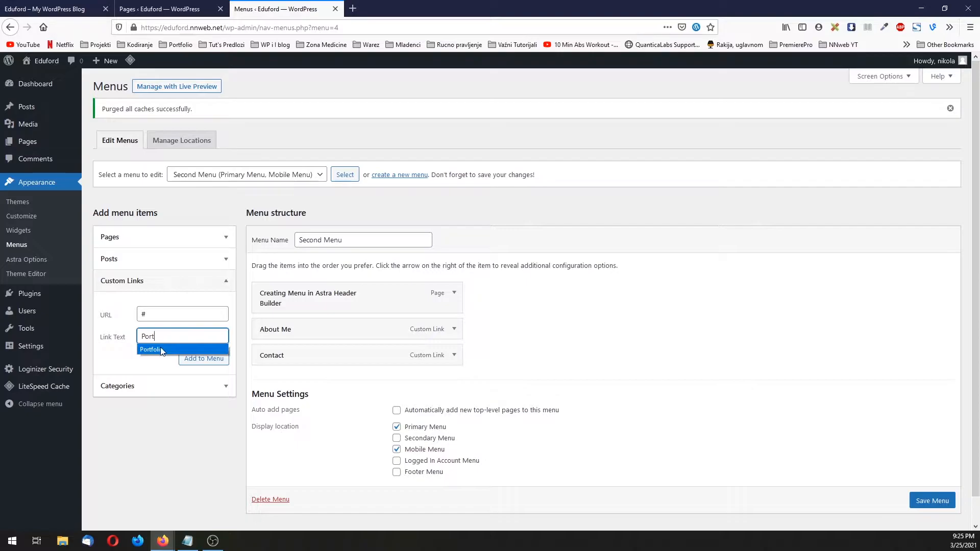
click(160, 348)
click(200, 358)
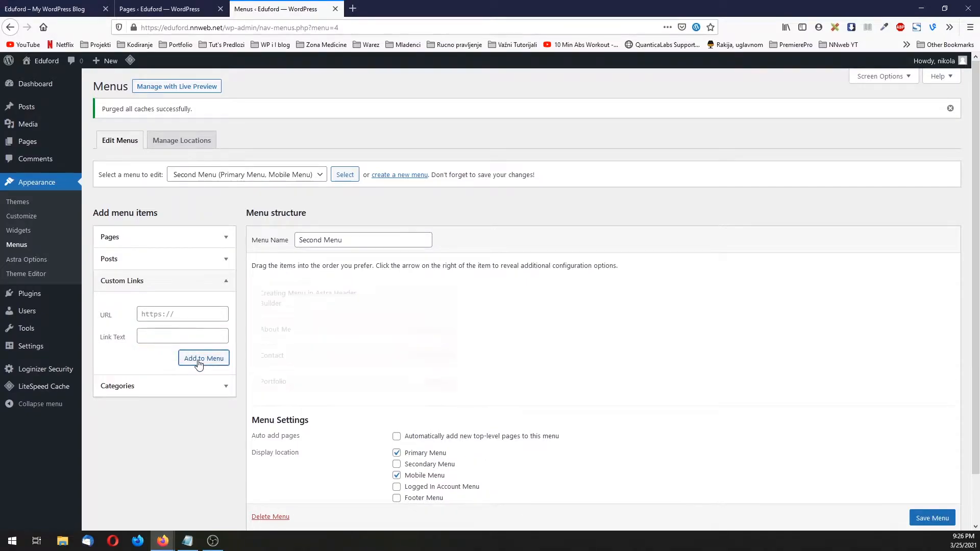
click(930, 519)
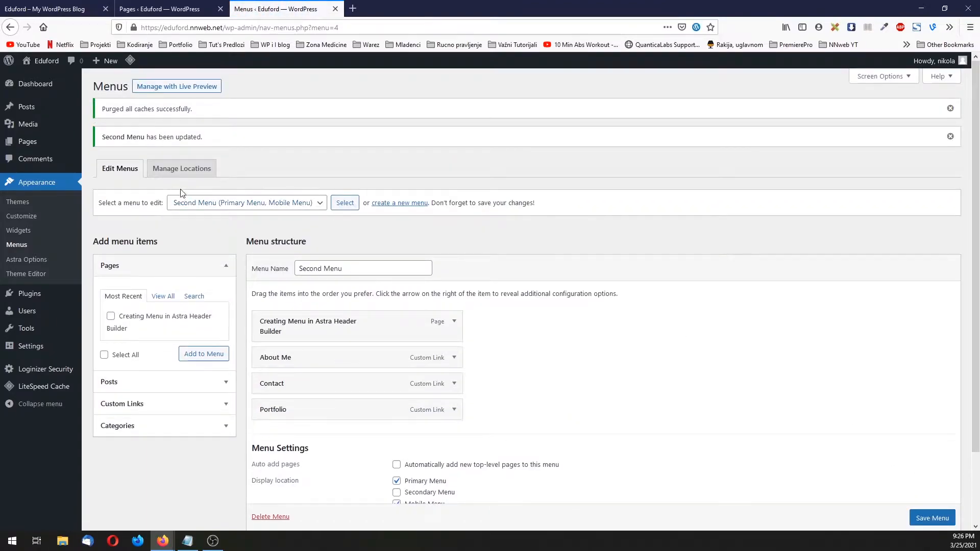
View the "Creating Menu in Astra Header Builder" page in a new last browser tab to check its header menu.
click(179, 9)
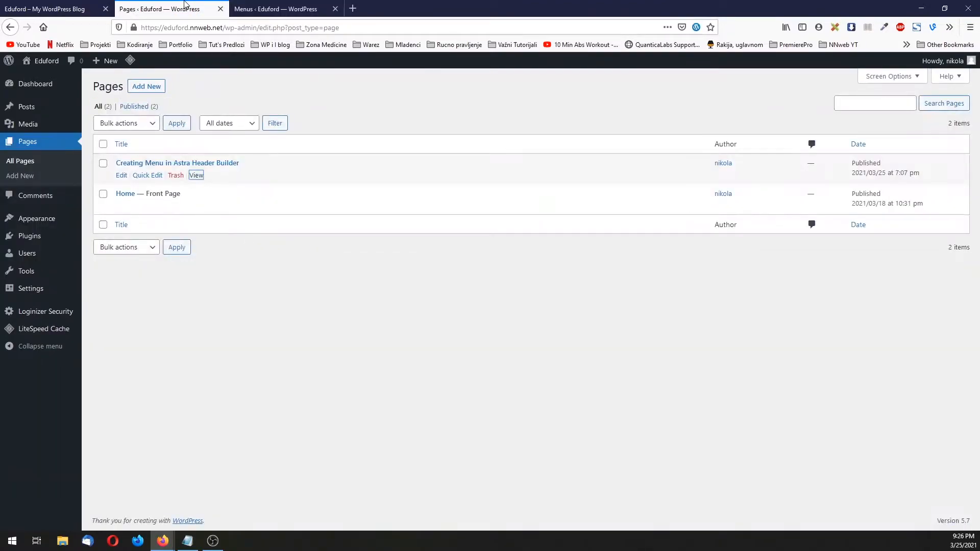
middle_click(197, 176)
drag(300, 9, 414, 5)
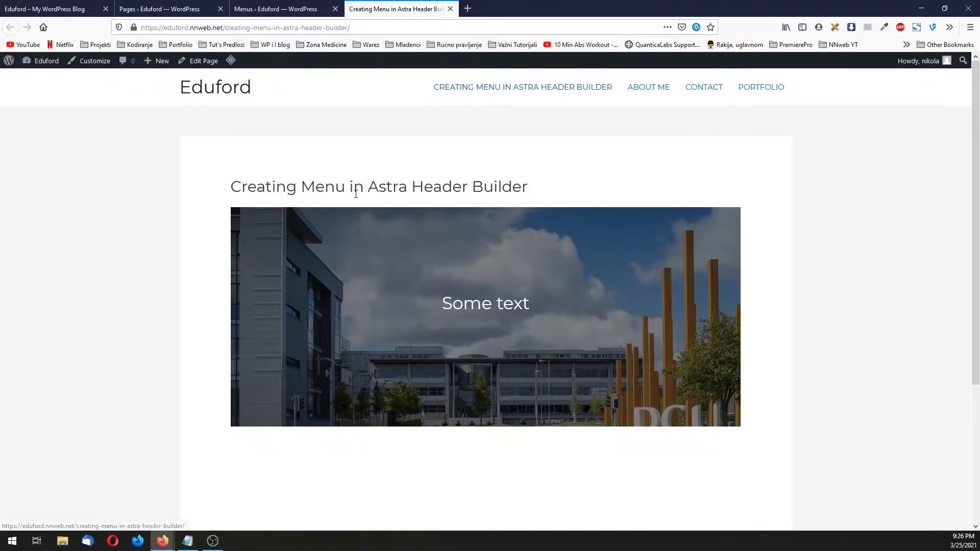
Shorten the navigation label of the "Creating Menu in Astra Header Builder" item to "Creating Menu" and save the menu.
click(255, 6)
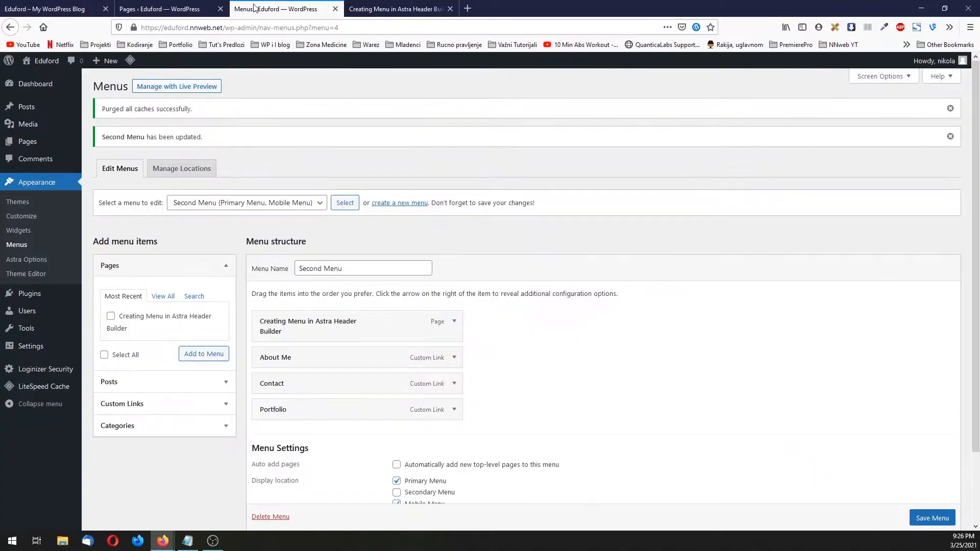
click(454, 322)
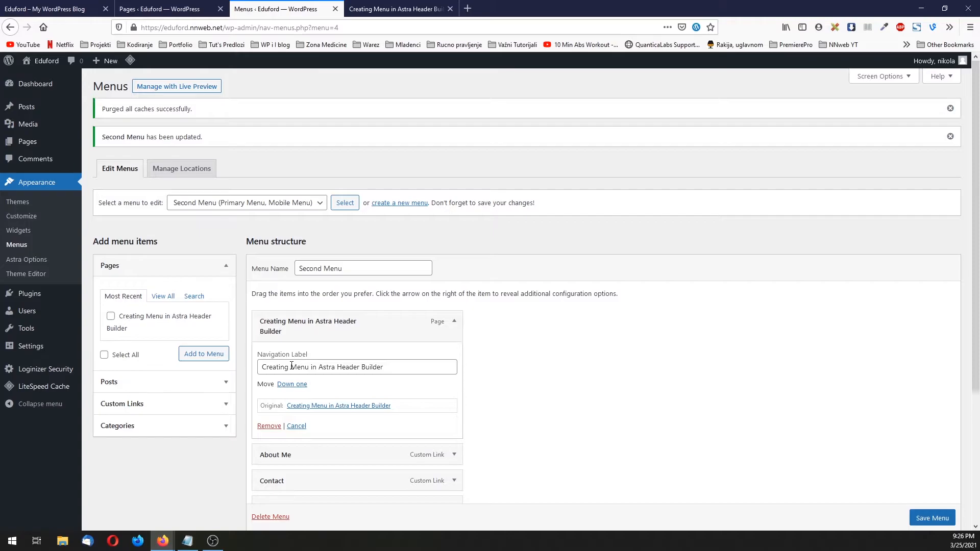
drag(311, 368, 449, 367)
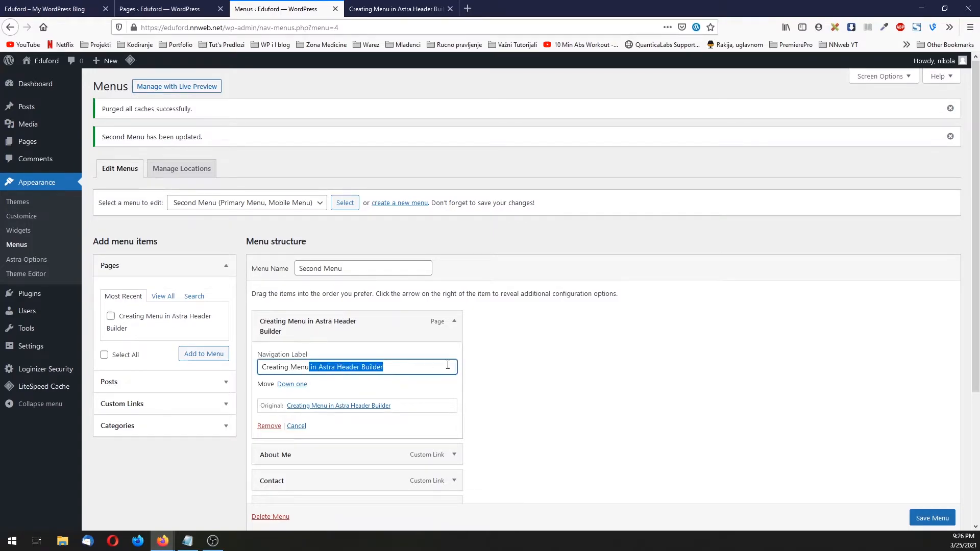
key(BackSpace)
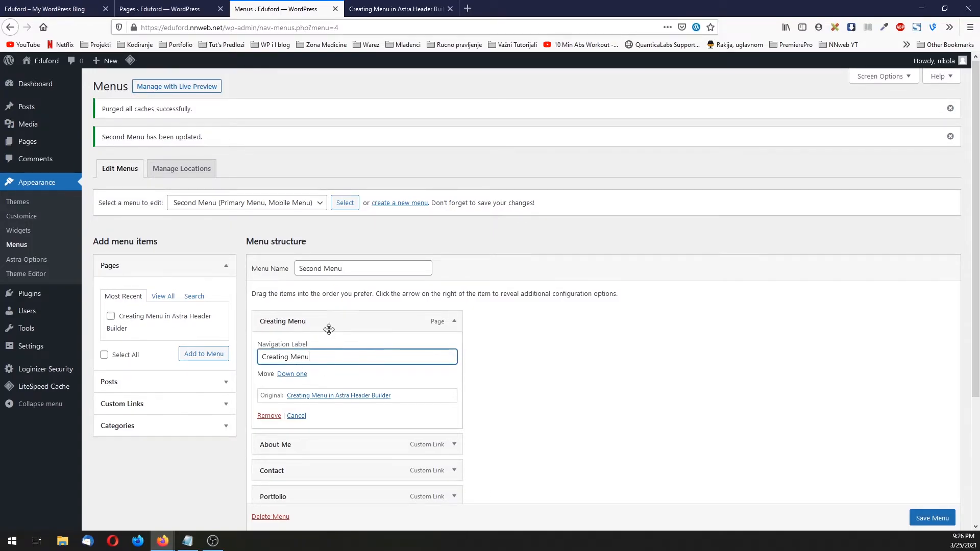
click(927, 520)
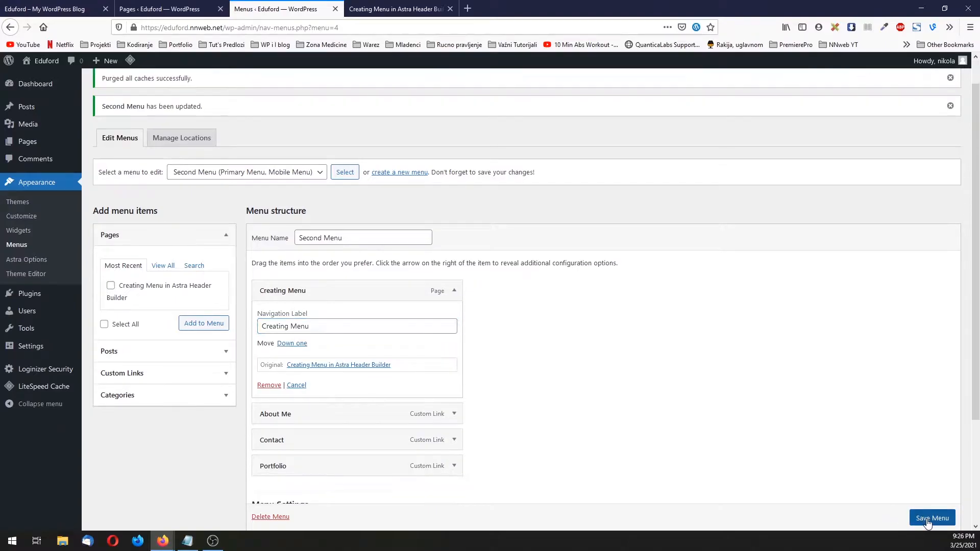
Reload the live "Creating Menu in Astra Header Builder" page to check the renamed header menu item.
click(396, 9)
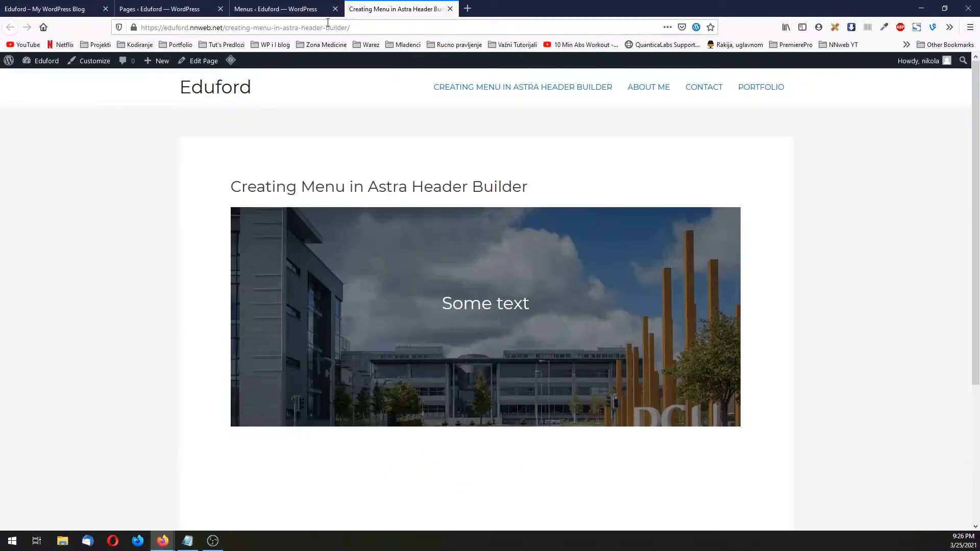
click(191, 27)
key(Return)
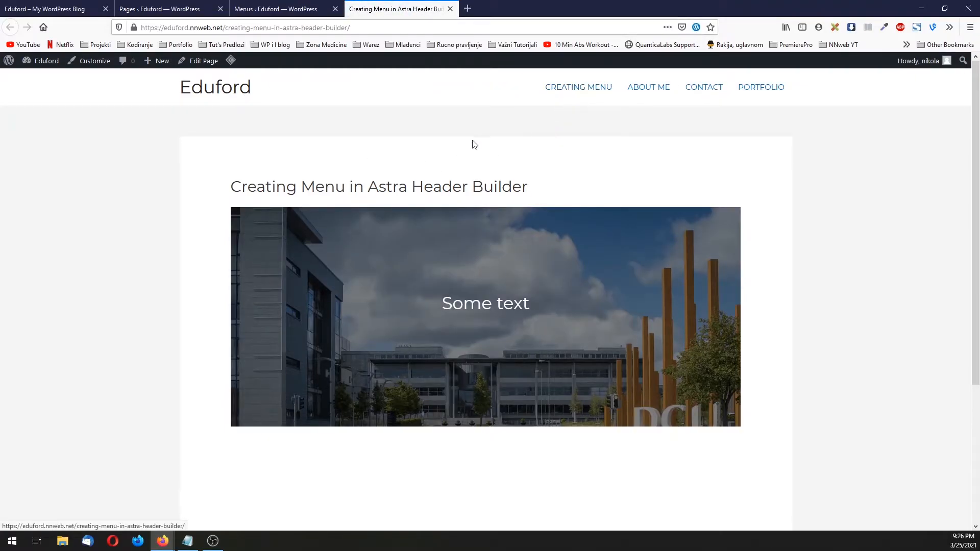
Visit nnweb.net in a new browser tab and try its About, Contact and Portfolio links to see how they jump to page sections.
click(468, 9)
text(nn)
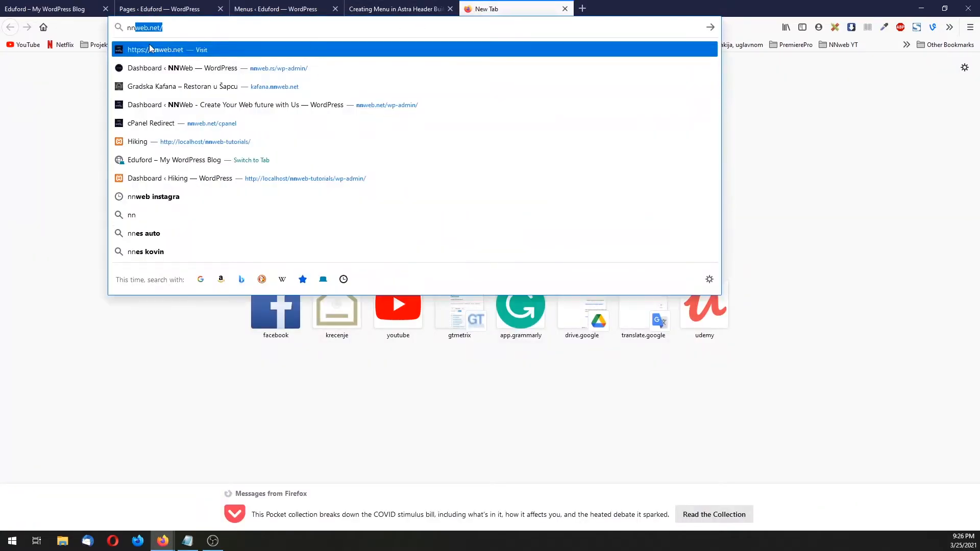
key(Return)
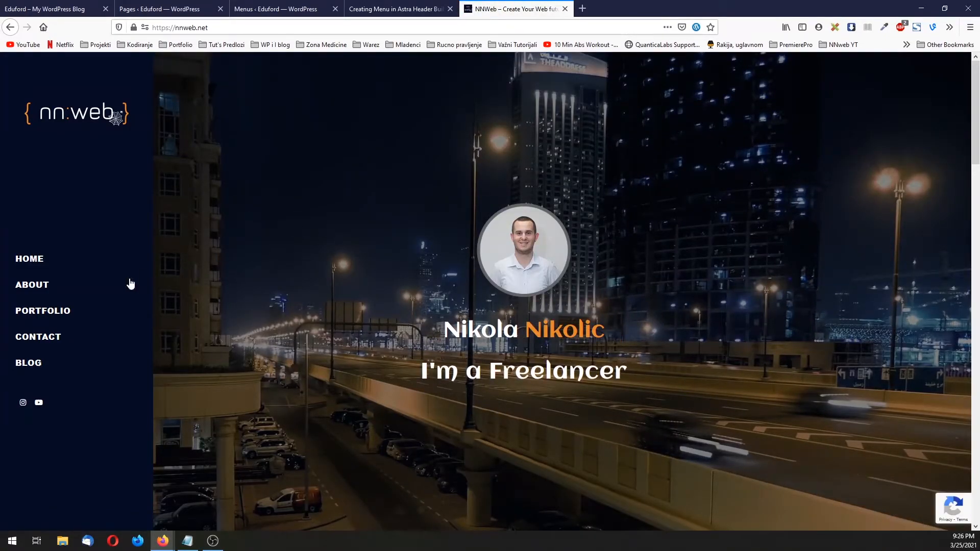
click(27, 288)
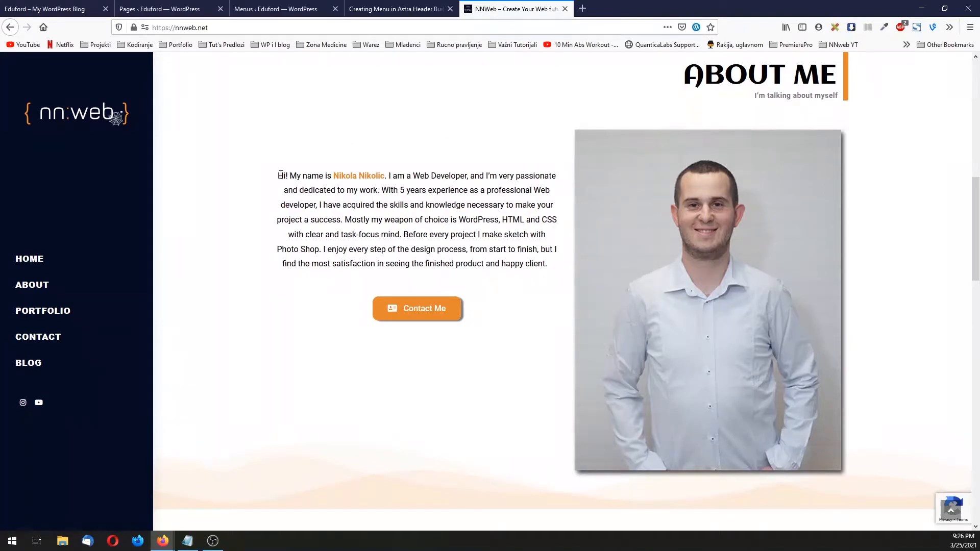
click(52, 338)
click(56, 316)
click(36, 290)
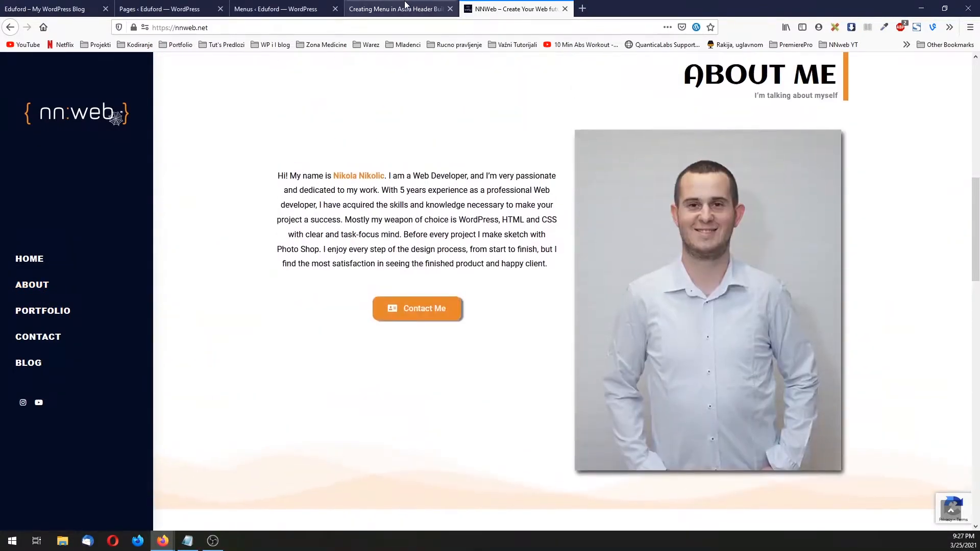
Return to the live Eduford page and look at its About me section and header menu.
click(403, 10)
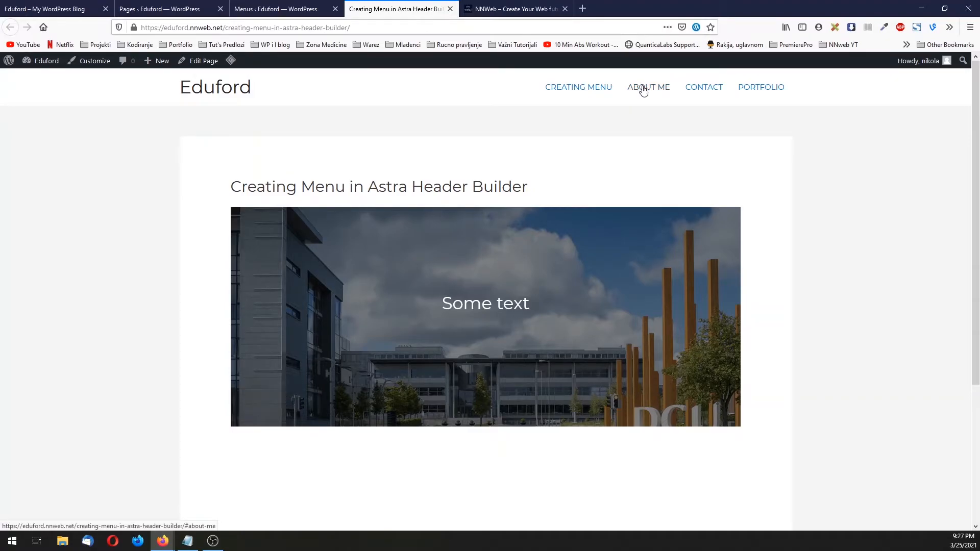
scroll(554, 253, down, 4)
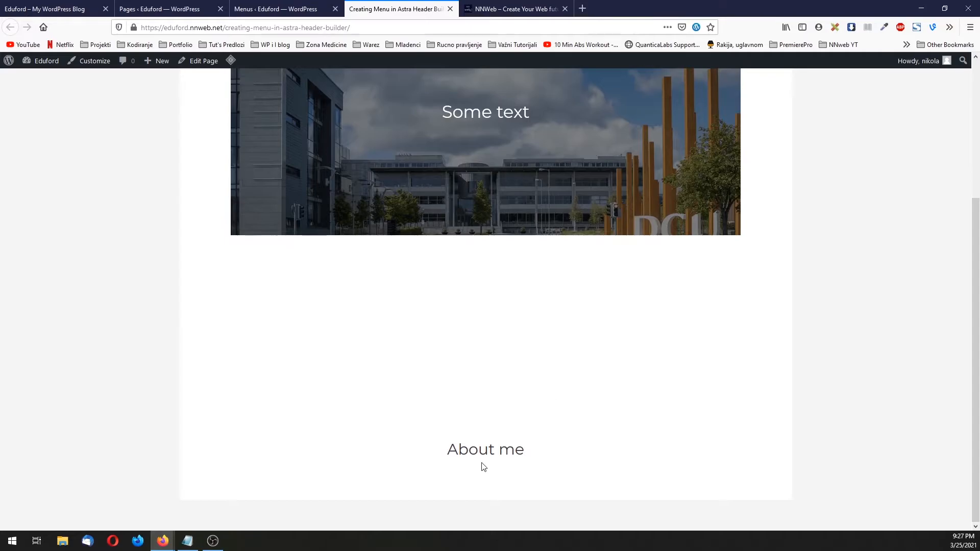
scroll(483, 467, up, 4)
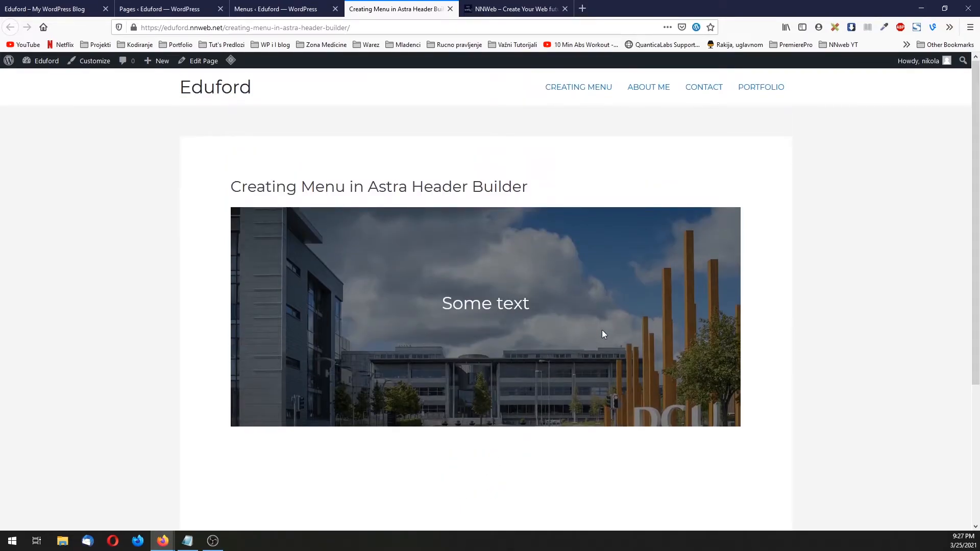
Review the live page down to its About me section and open the page for editing.
scroll(413, 331, down, 3)
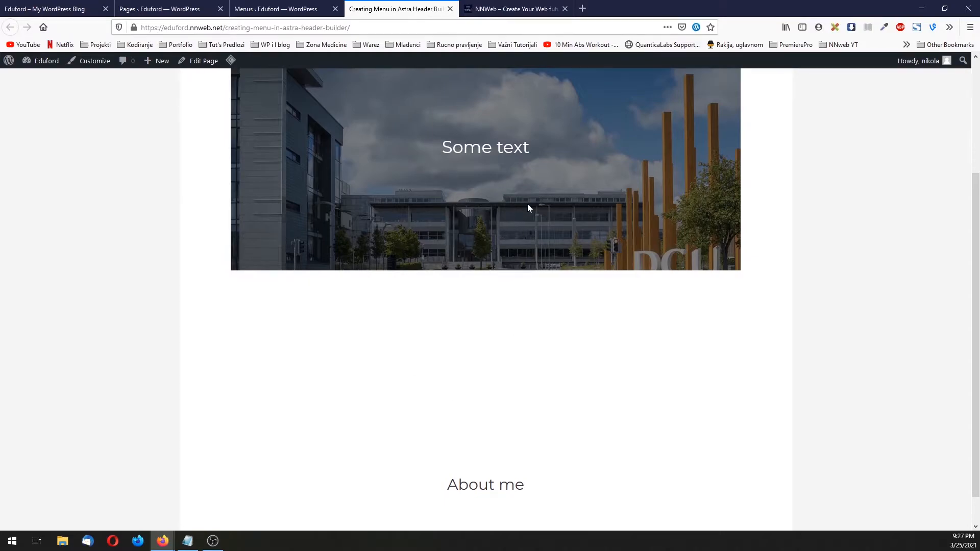
scroll(478, 486, down, 1)
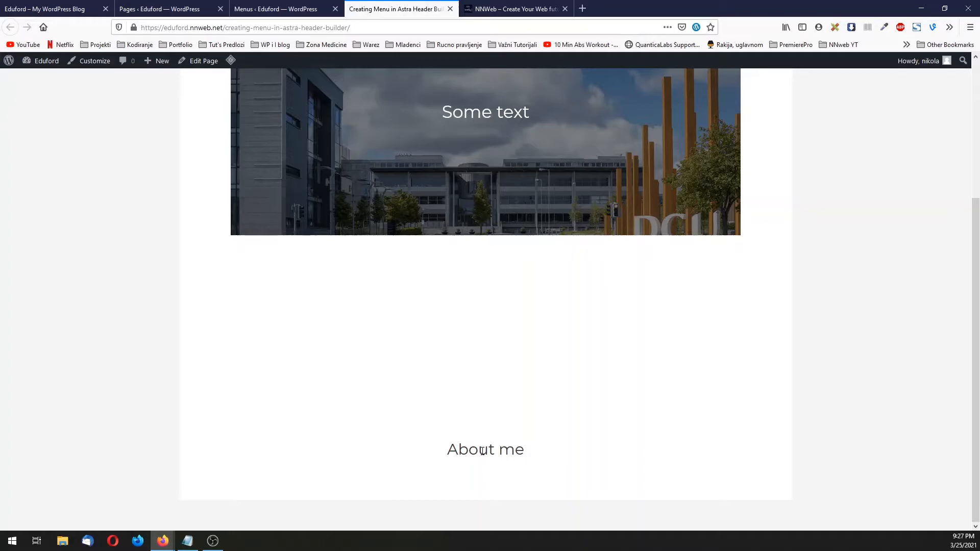
scroll(484, 457, up, 3)
scroll(484, 456, down, 3)
click(203, 62)
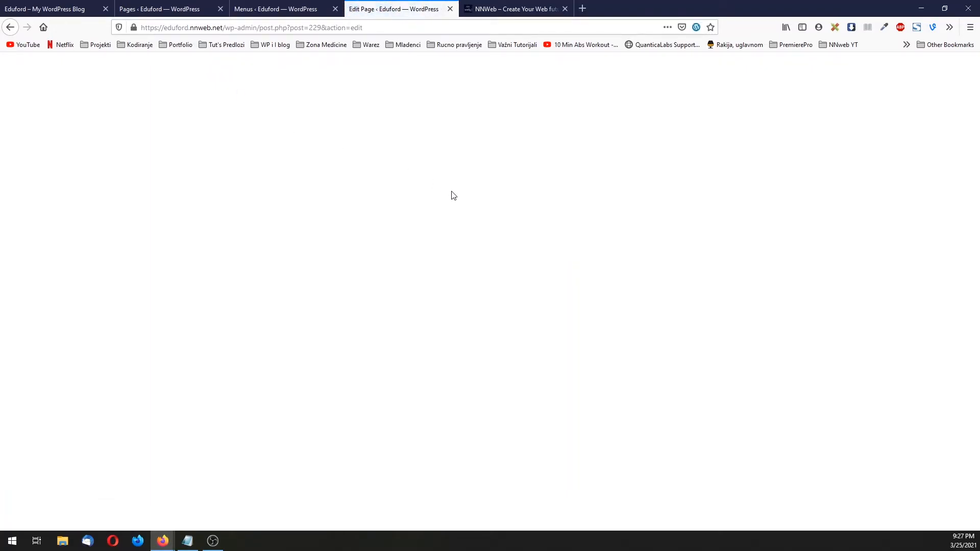
Set the About me heading's HTML anchor to about-me and update the page.
scroll(503, 292, down, 5)
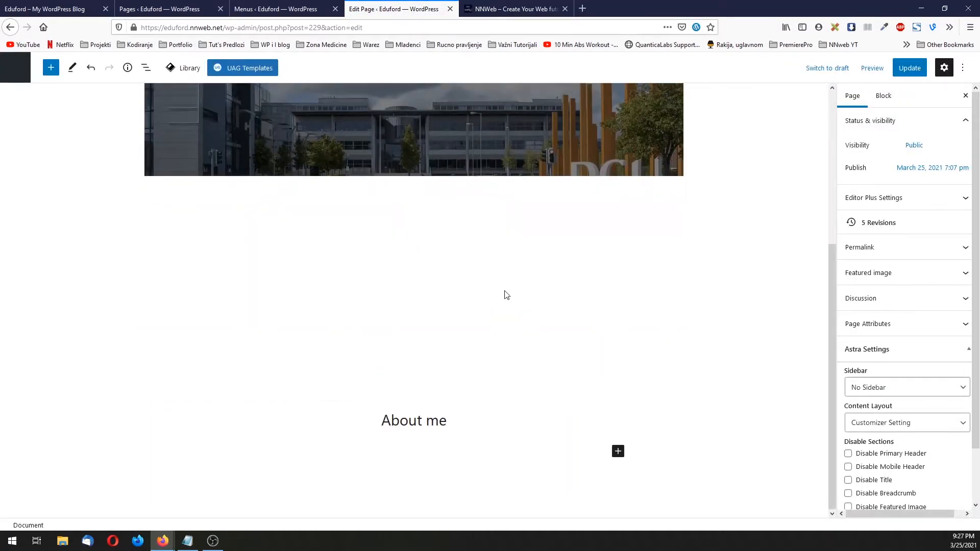
click(423, 421)
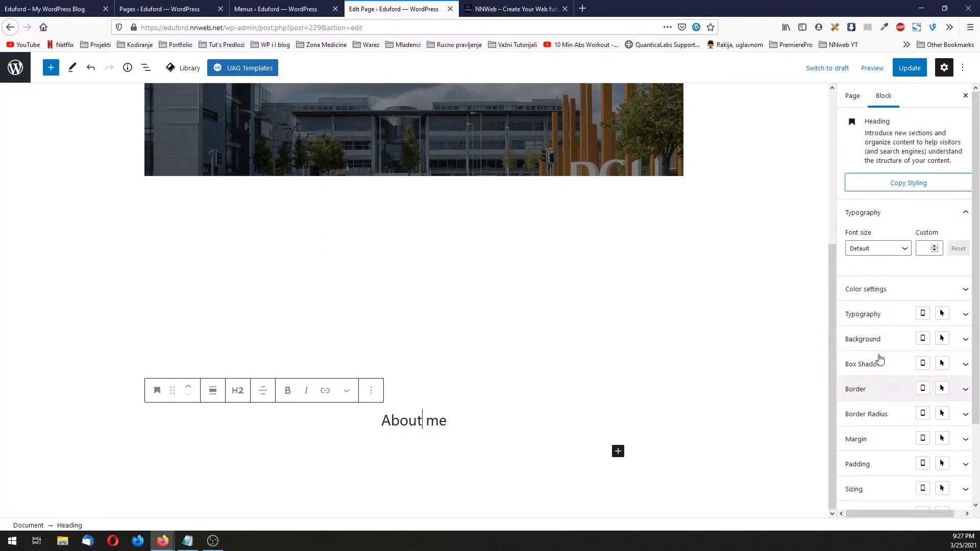
scroll(875, 357, down, 3)
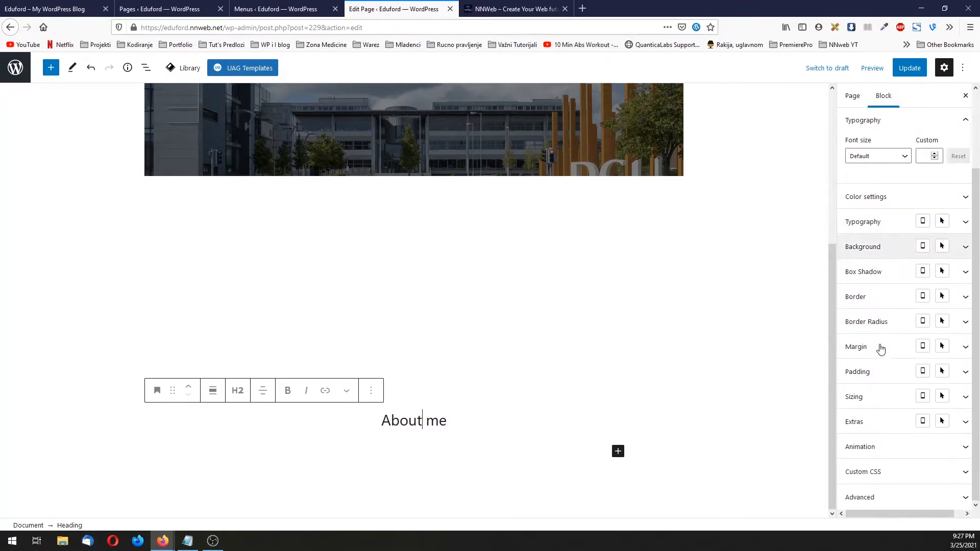
click(897, 497)
click(888, 319)
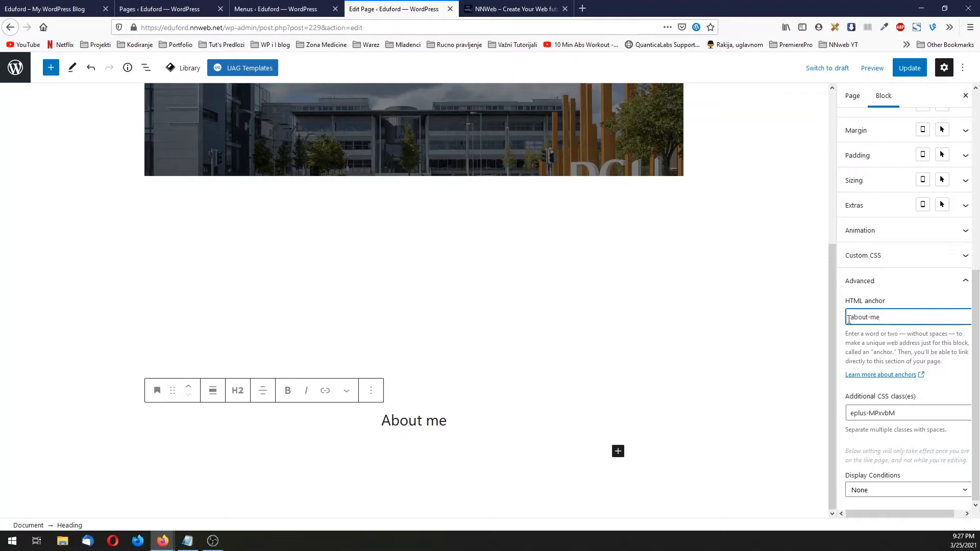
click(908, 67)
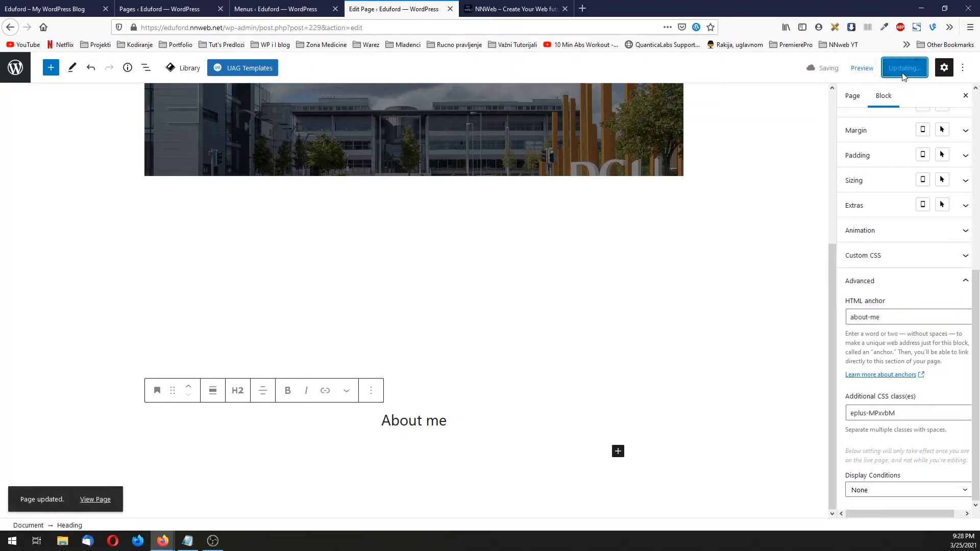
View the updated page and test that the About Me header link jumps to the About me section.
click(94, 499)
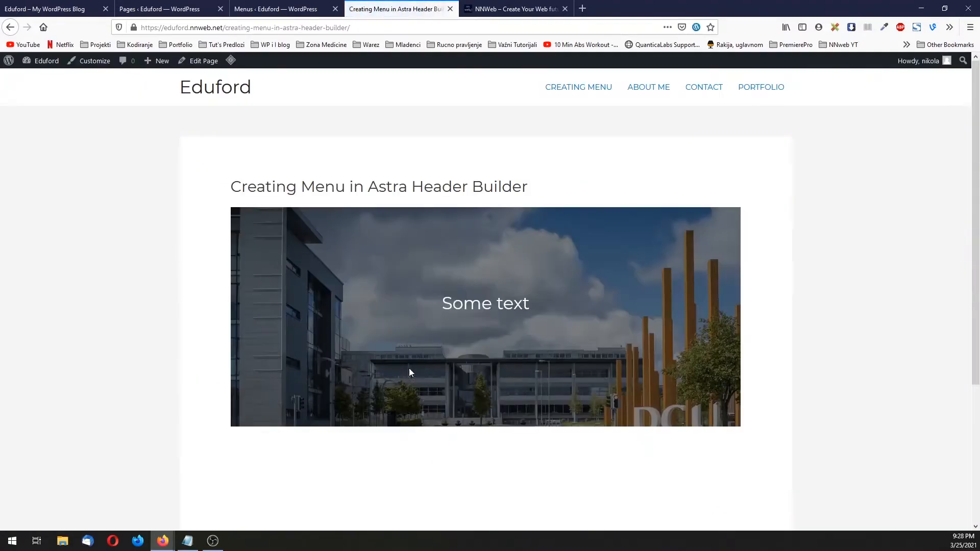
click(660, 96)
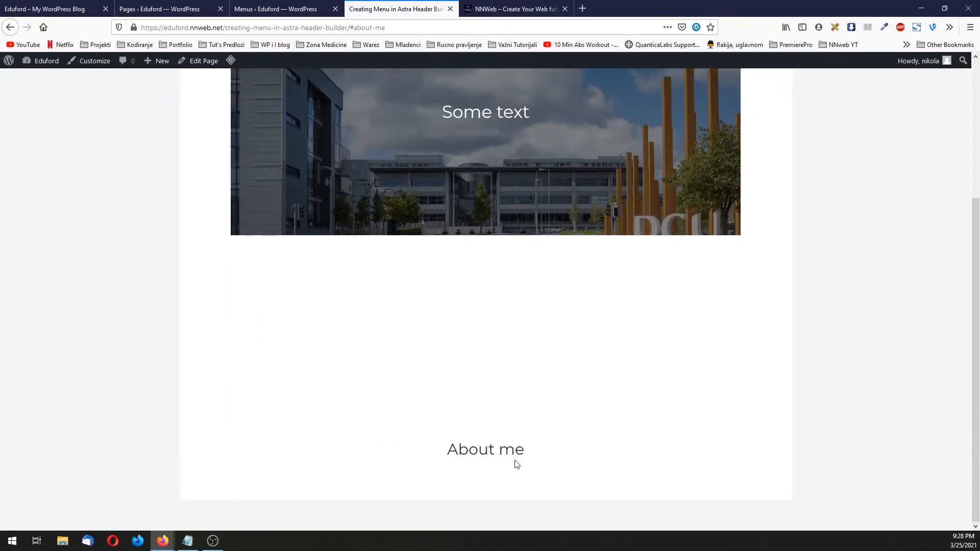
scroll(516, 464, up, 5)
click(655, 90)
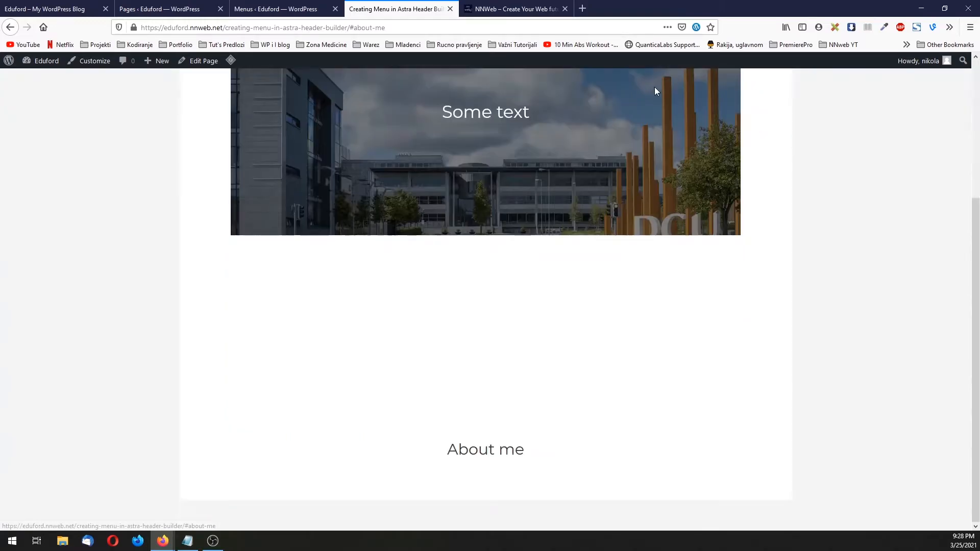
scroll(650, 112, up, 5)
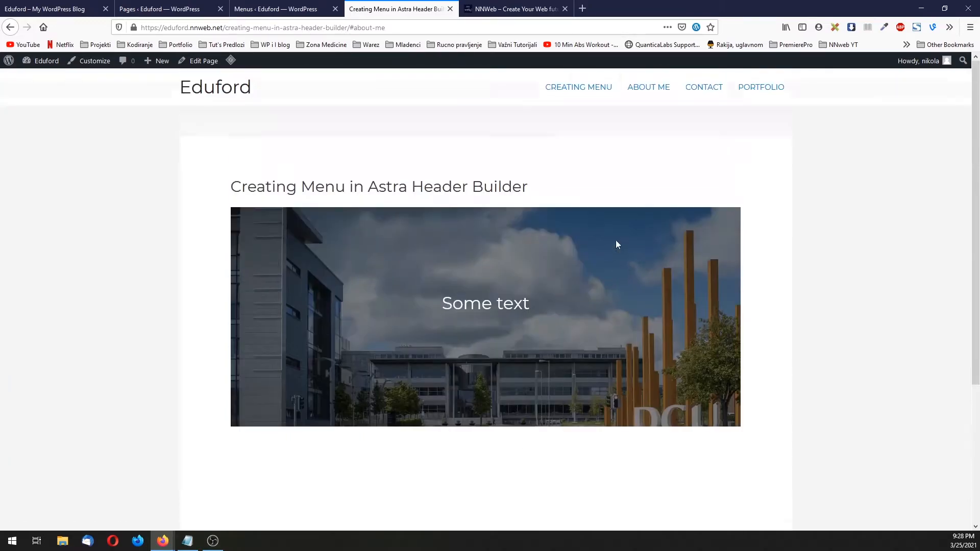
click(658, 97)
scroll(580, 312, up, 5)
Rearrange Second Menu with About Me in first place and Portfolio as its sub item, and save the menu.
click(263, 7)
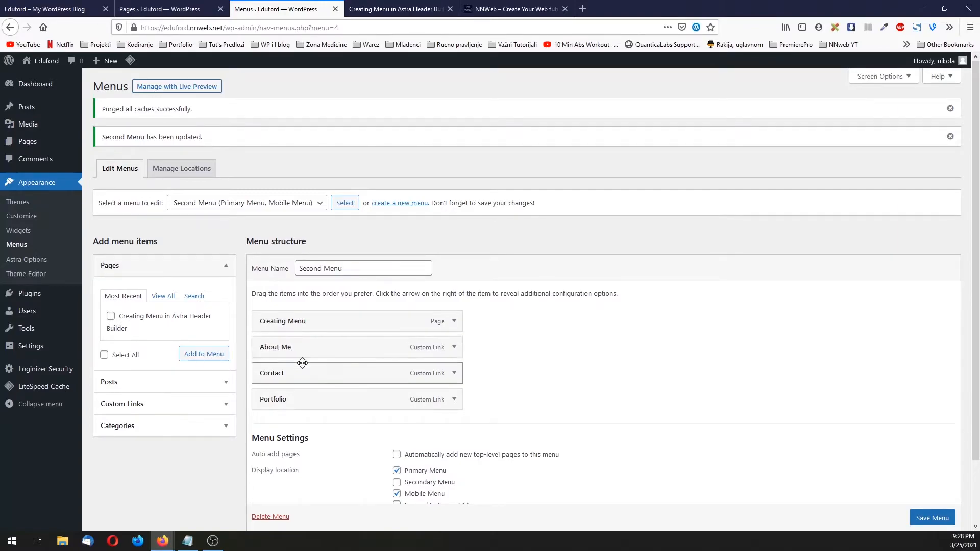
drag(282, 399, 300, 369)
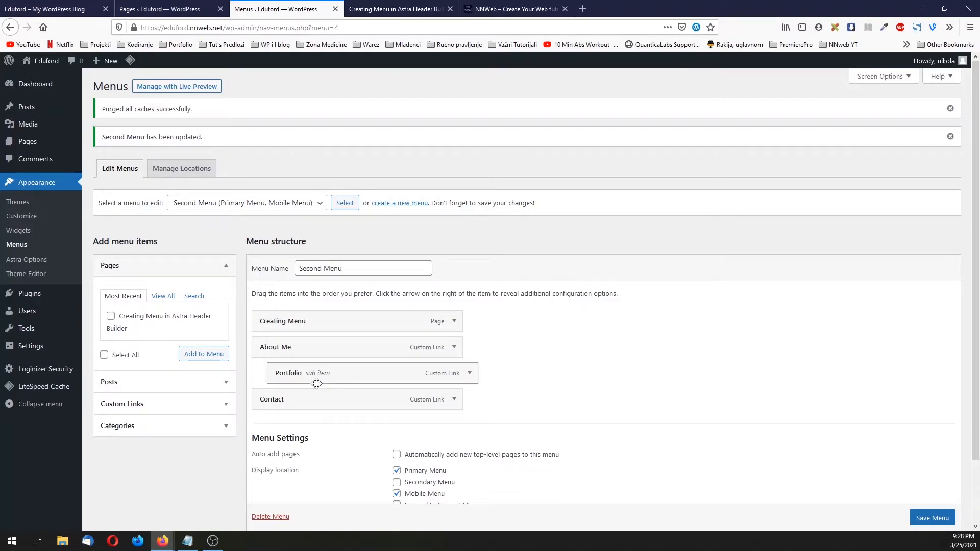
mouse_move(299, 374)
mouse_down()
mouse_move(317, 373)
mouse_move(280, 373)
mouse_move(320, 396)
mouse_move(290, 409)
mouse_move(291, 374)
mouse_move(319, 376)
mouse_move(308, 376)
mouse_up()
mouse_move(296, 341)
mouse_down()
mouse_move(291, 305)
mouse_move(302, 323)
mouse_up()
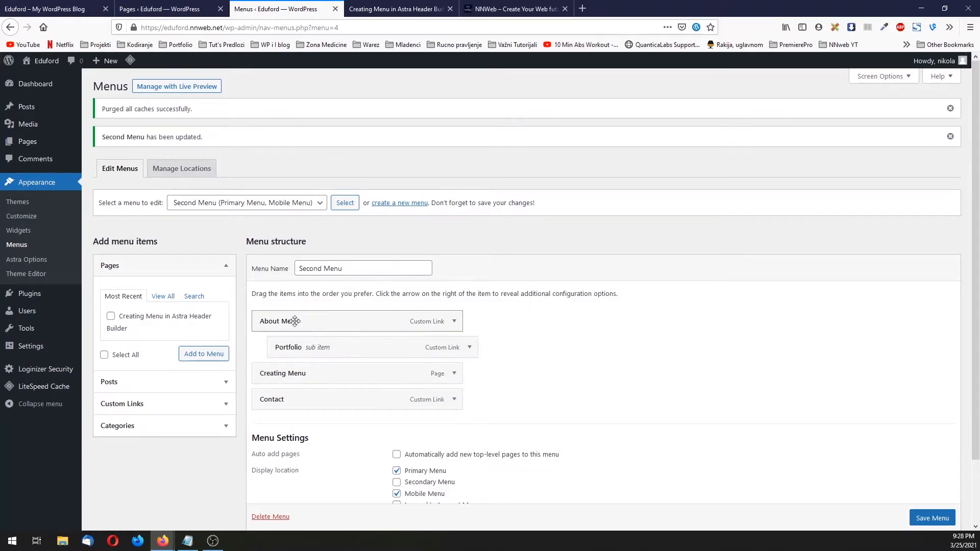
click(928, 518)
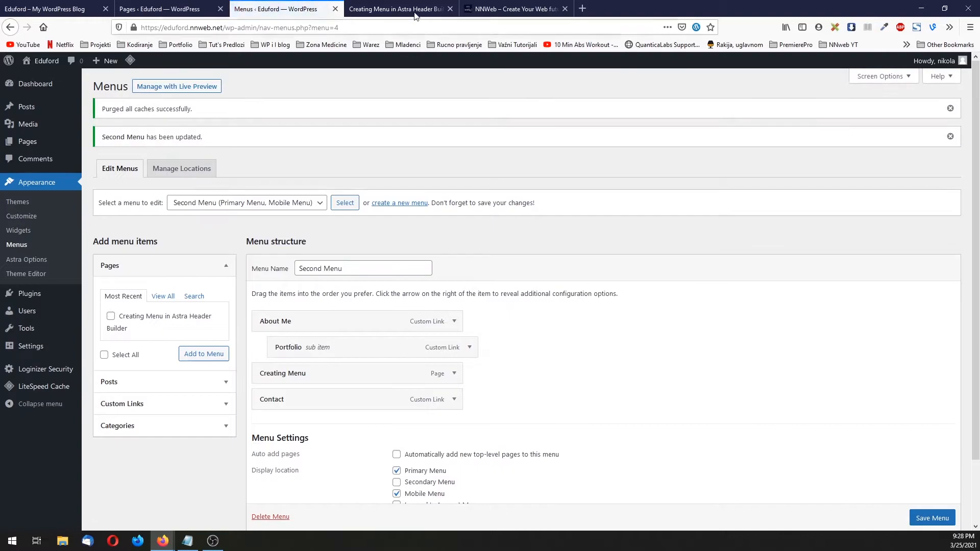
Reload the live page without the #about-me anchor and check the header's About Me submenu and link.
click(385, 6)
click(345, 25)
drag(349, 27, 419, 36)
key(BackSpace)
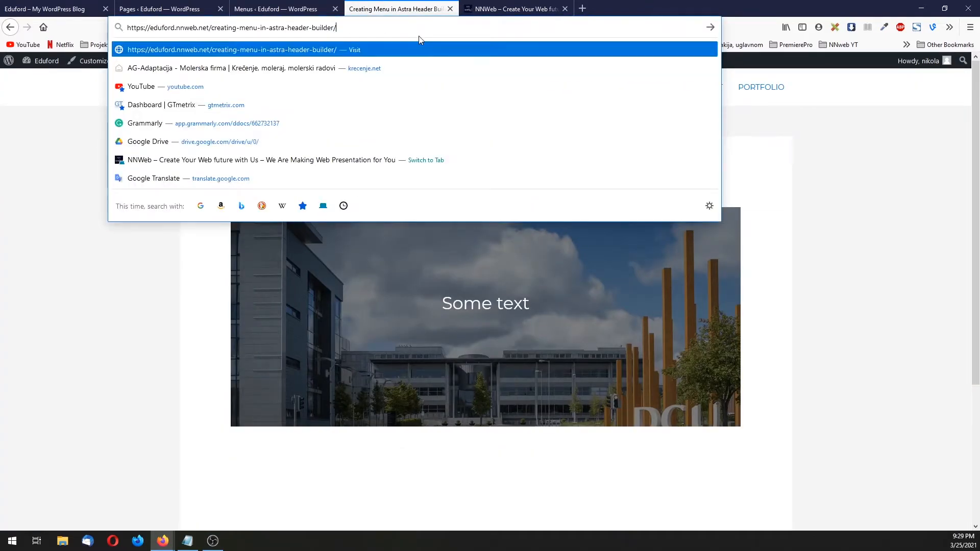
key(Return)
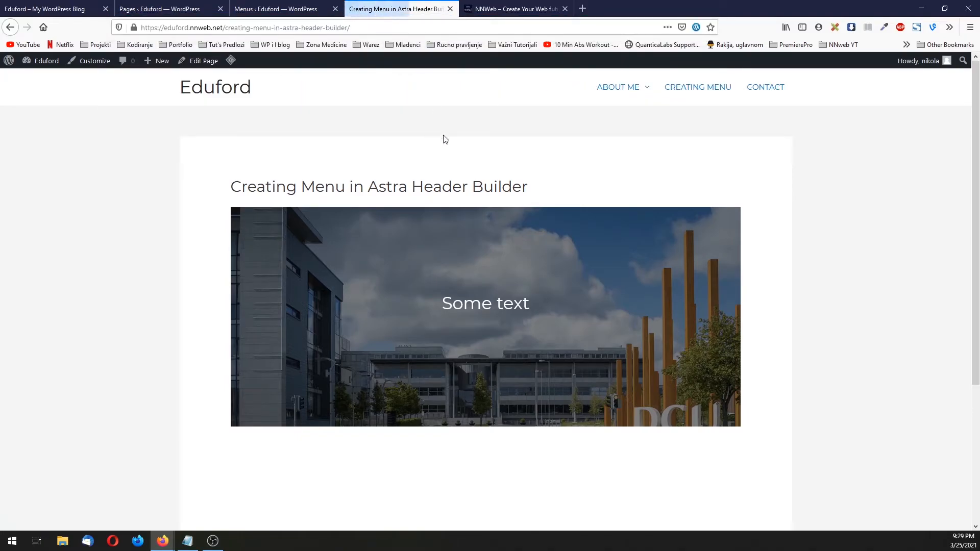
mouse_move(644, 96)
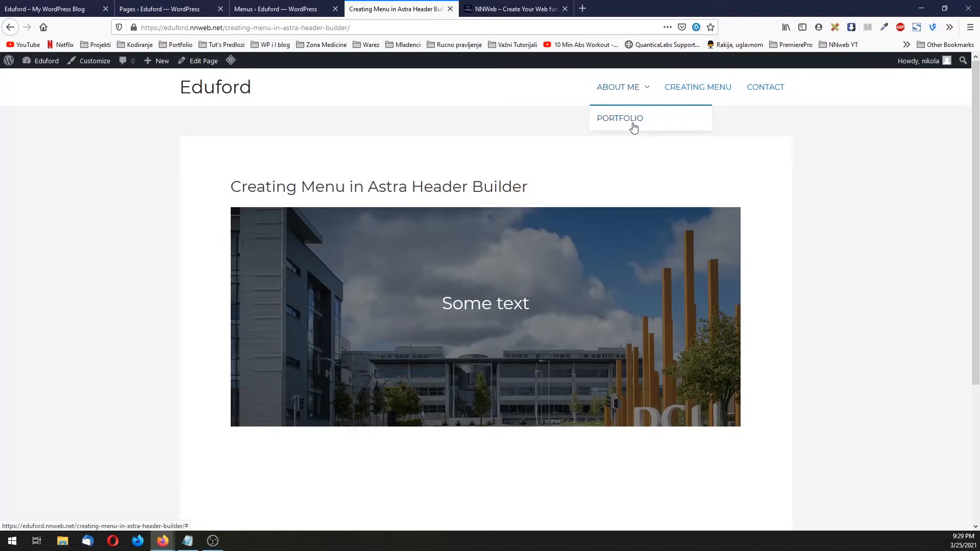
click(628, 91)
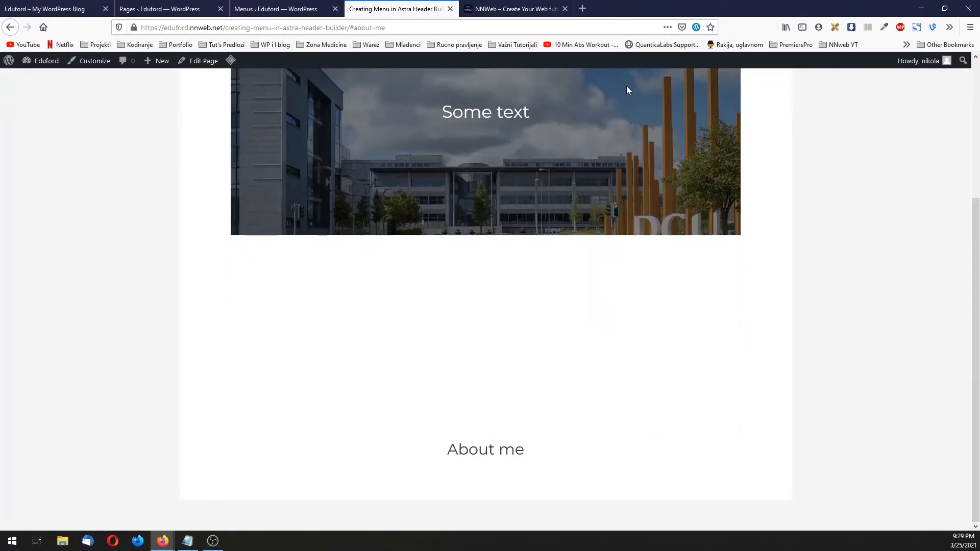
scroll(488, 433, up, 4)
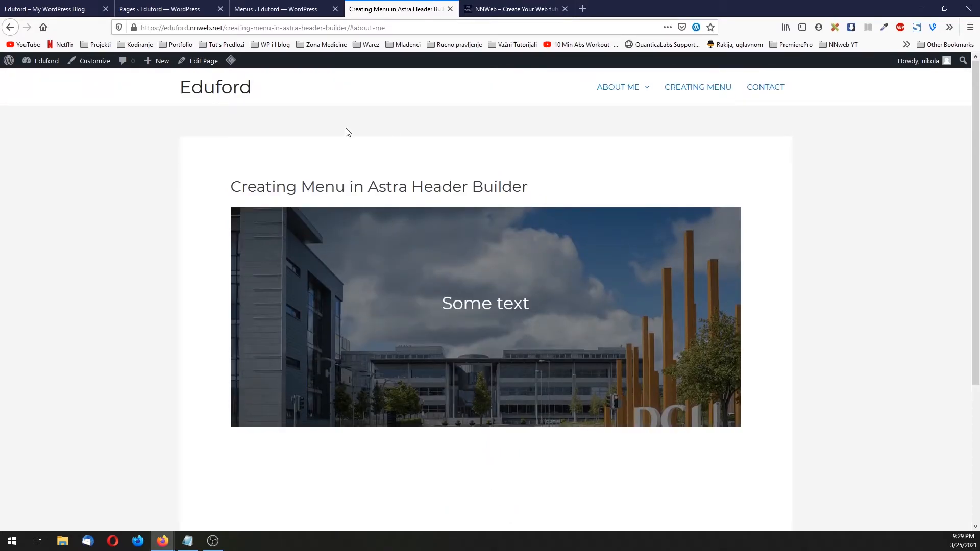
Open the Header Builder in the Customizer for the live page.
click(89, 62)
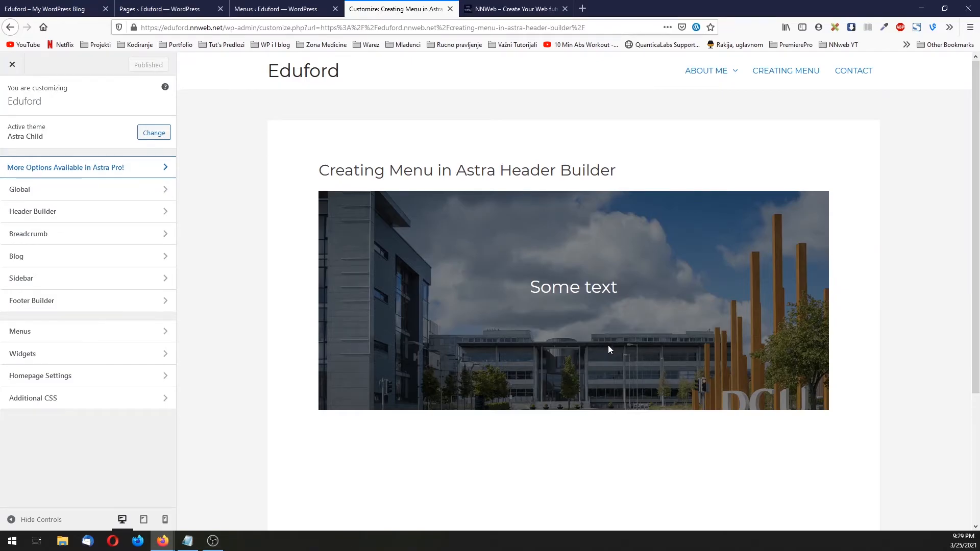
click(102, 216)
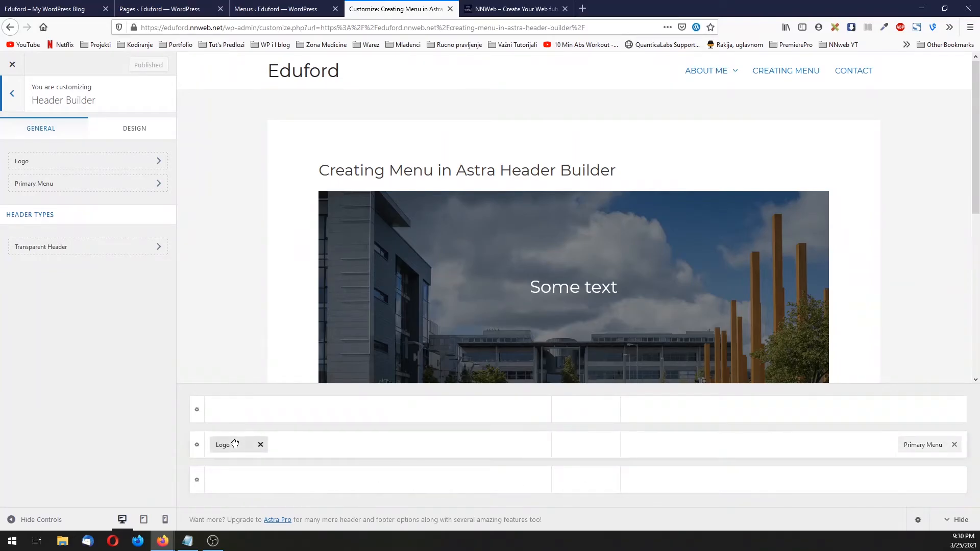
Try the logo centred in the middle header row with the primary menu centred in the row below it.
drag(236, 446, 596, 444)
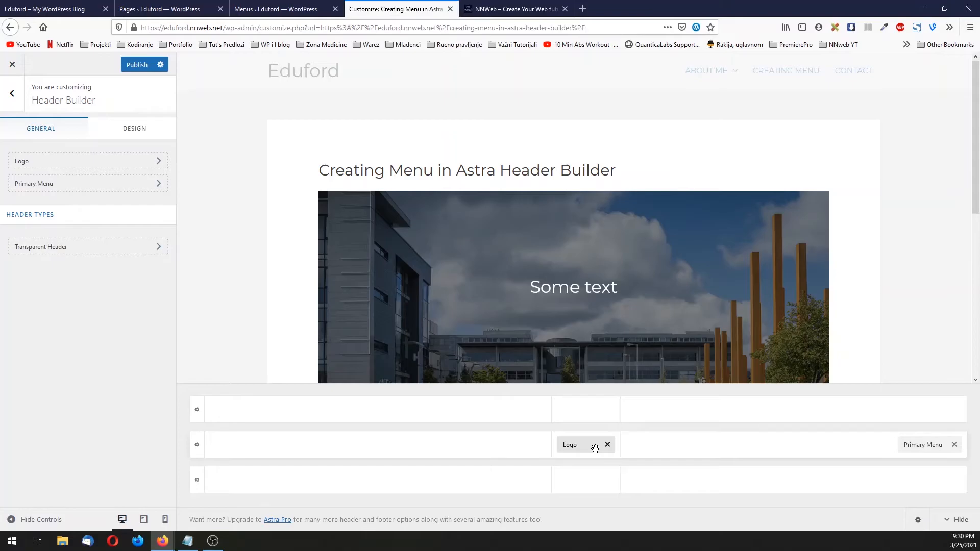
drag(956, 454, 587, 480)
mouse_move(519, 106)
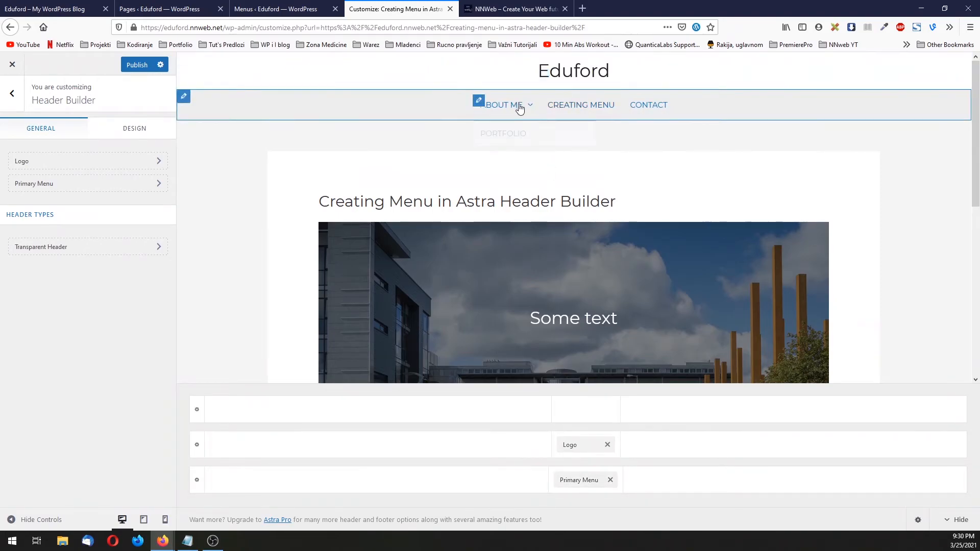
Try the logo at the right of the middle header row, with the primary menu at the left of that row and of the row above.
drag(569, 481, 490, 445)
drag(573, 446, 721, 440)
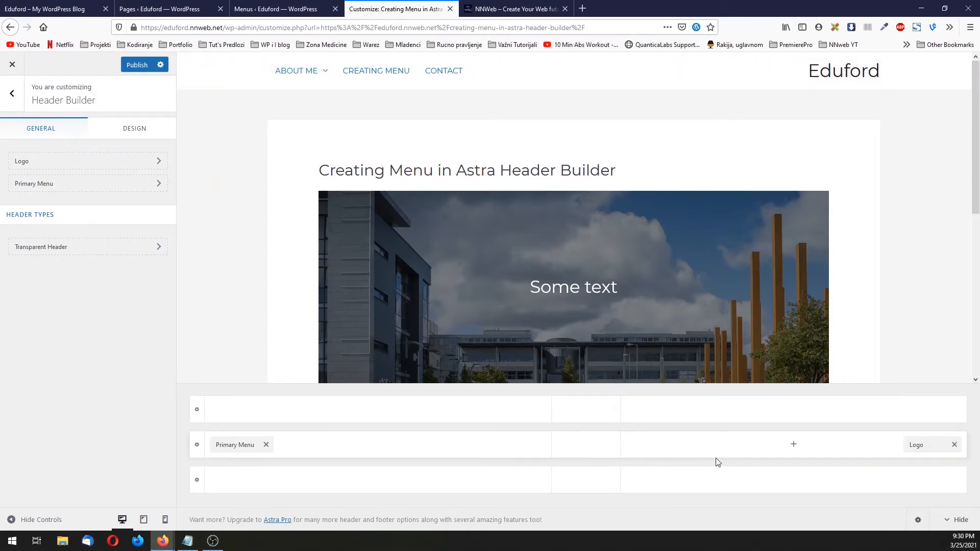
drag(234, 447, 237, 414)
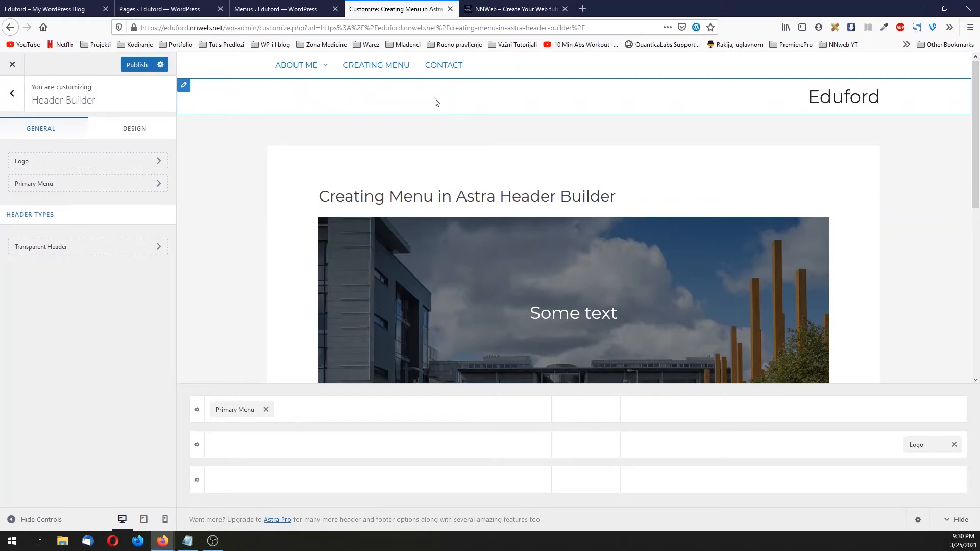
Place the logo left and the primary menu right in the top header row, and add a Secondary Menu at the right of the middle row.
drag(245, 408, 817, 419)
drag(917, 447, 287, 414)
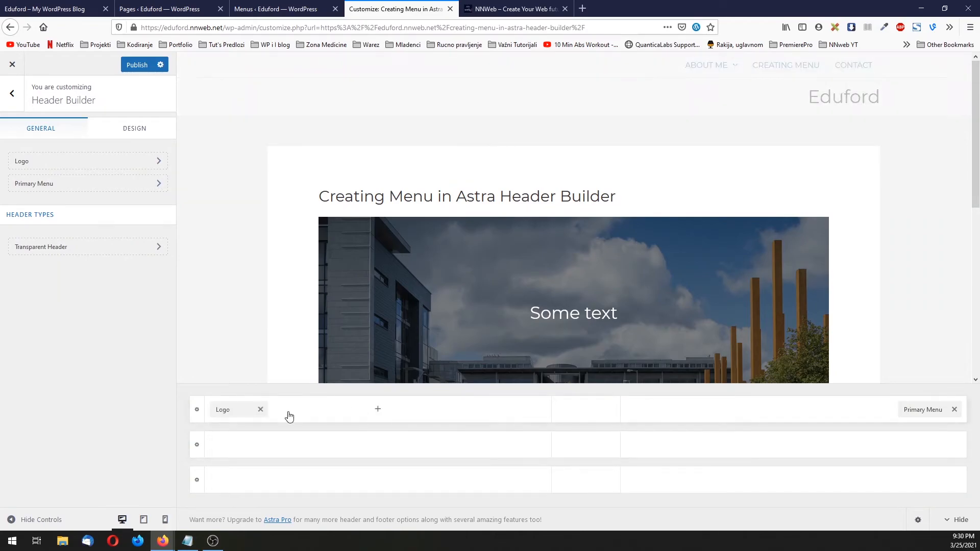
click(793, 446)
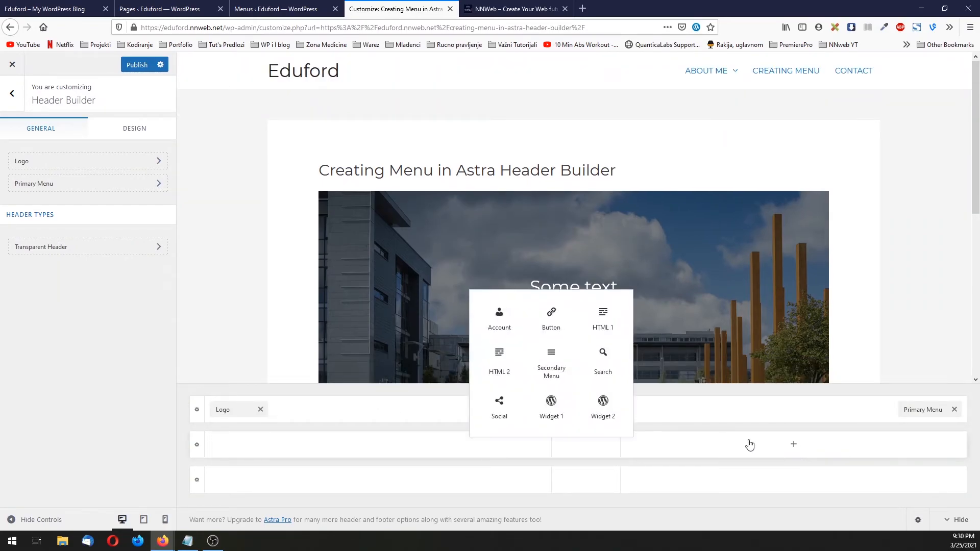
click(550, 359)
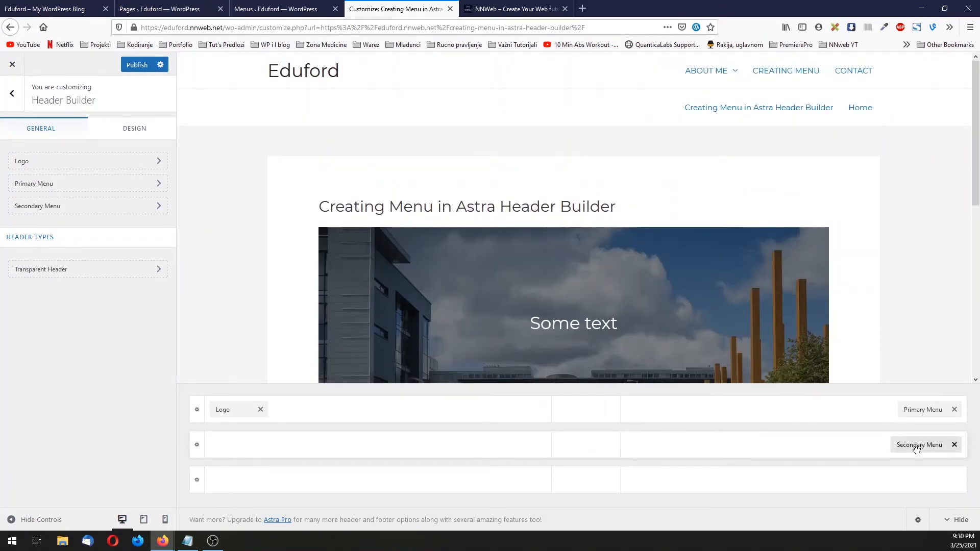
Examine the Secondary Menu's general and design settings and return to the Customizer's main options.
click(917, 448)
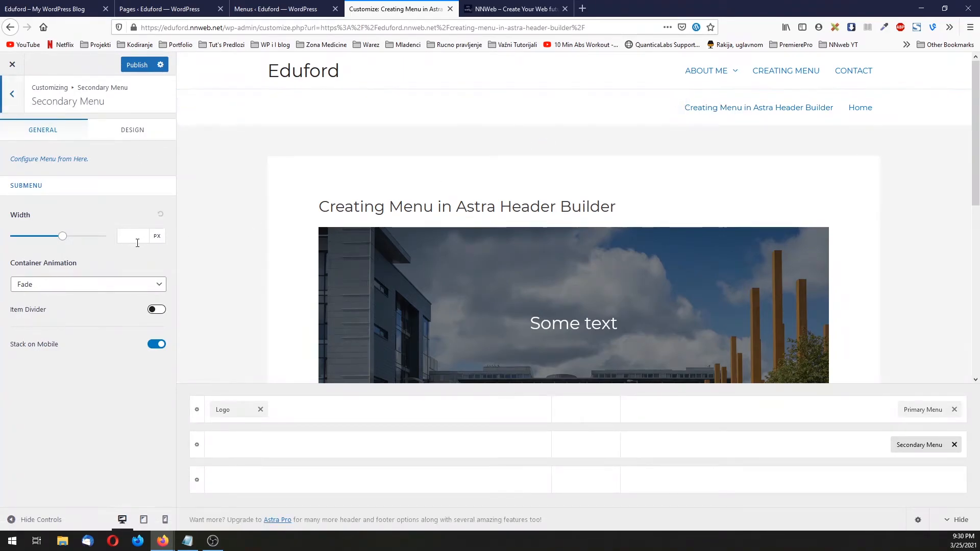
click(145, 134)
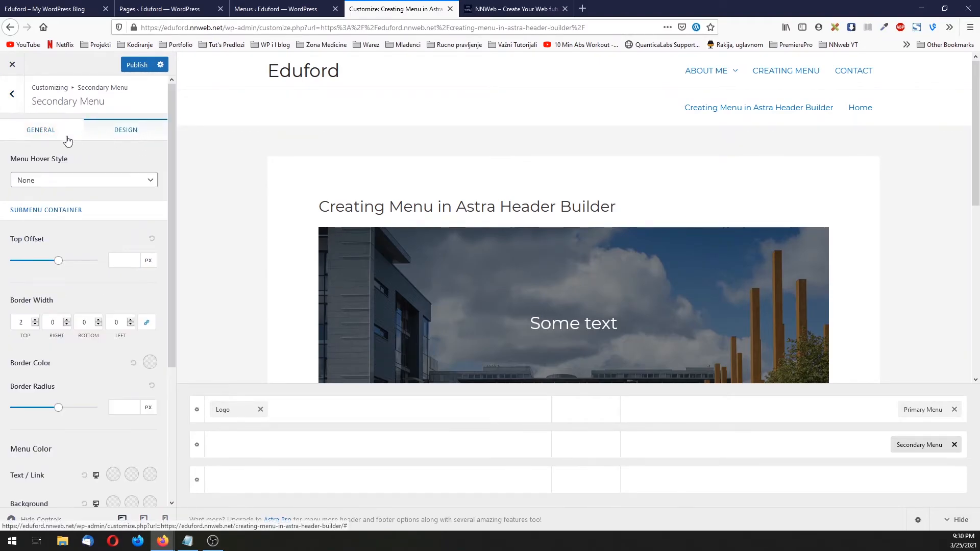
click(46, 133)
click(14, 100)
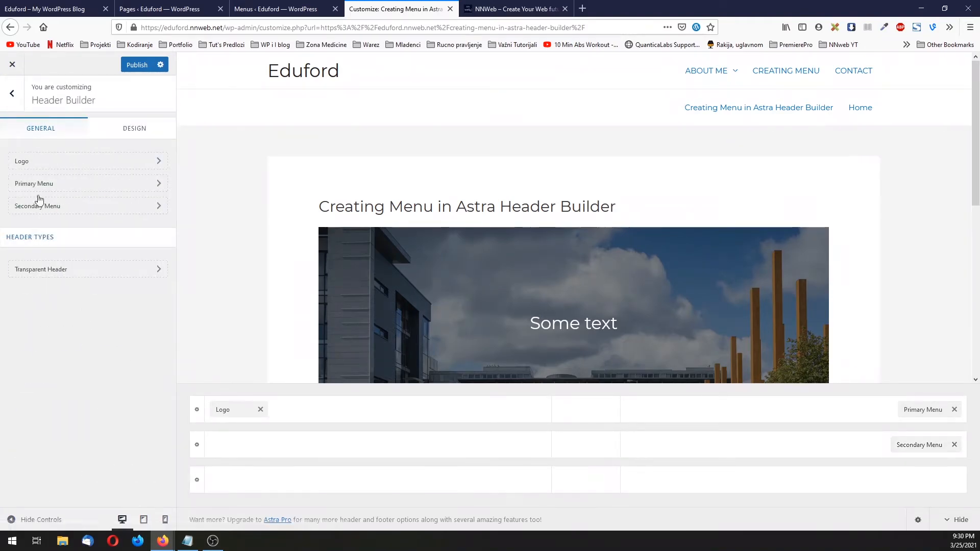
click(66, 204)
click(130, 134)
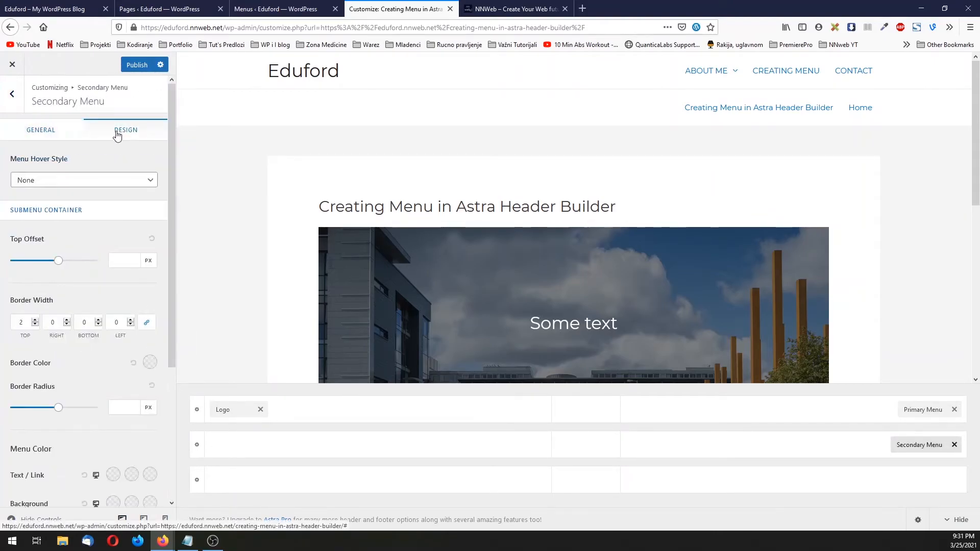
click(17, 97)
click(15, 98)
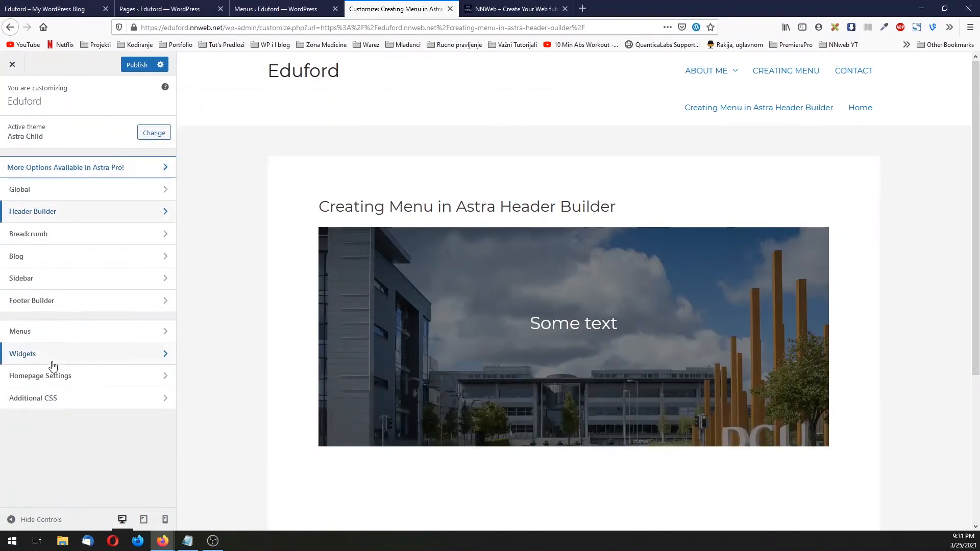
Assign the Main Menu to the Secondary Menu location, publish the change, and return to the Customizer's main options.
click(50, 336)
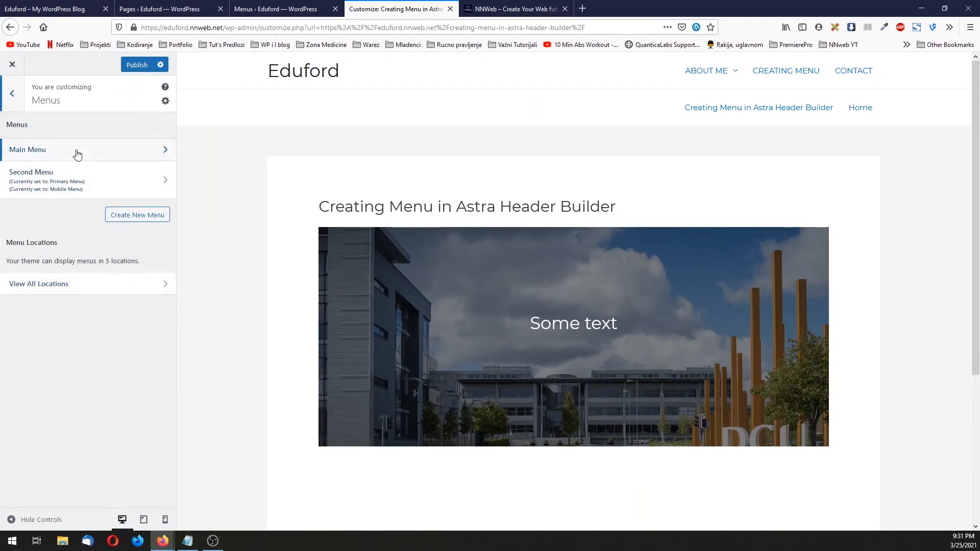
click(78, 153)
scroll(72, 423, down, 3)
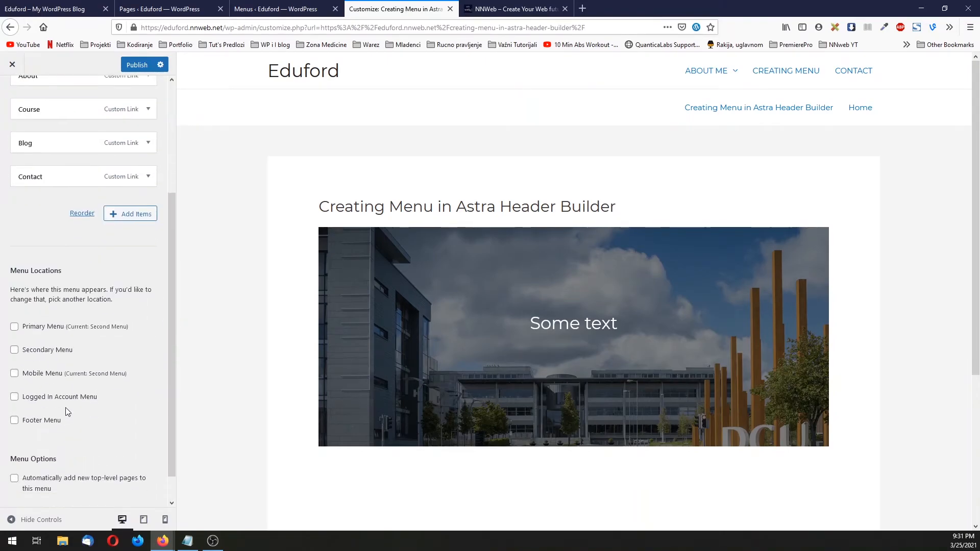
click(14, 351)
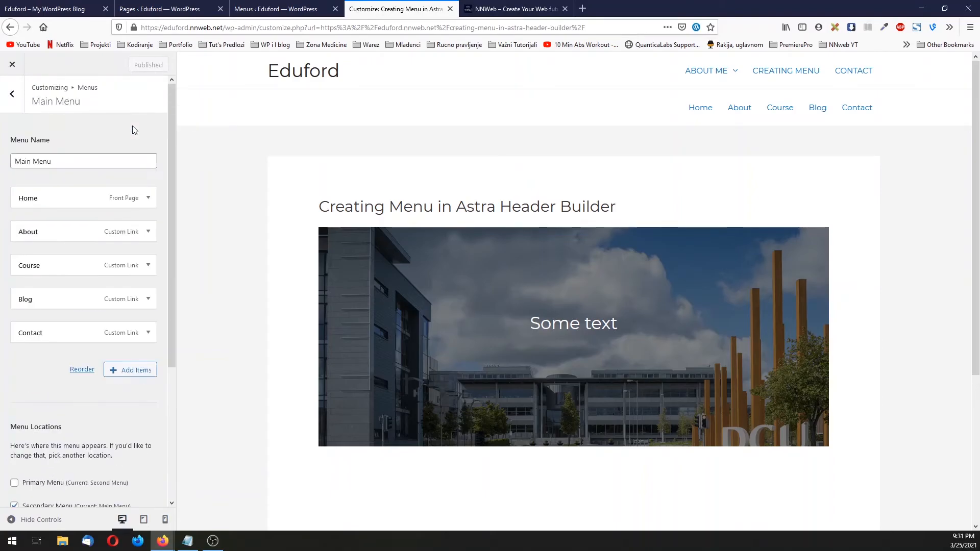
click(12, 94)
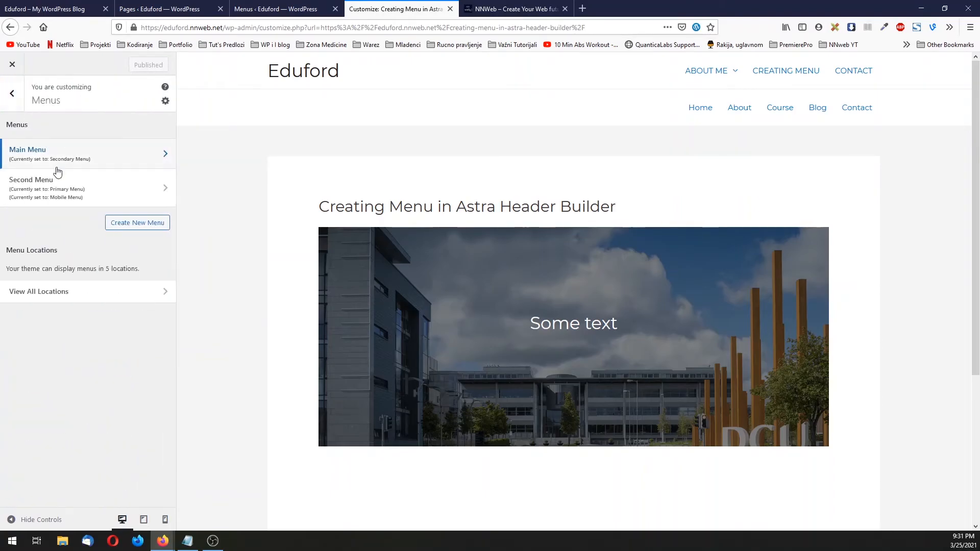
click(12, 94)
Examine the Primary Menu's general and design settings in the Header Builder, including submenu container, colours, font and spacing.
click(70, 212)
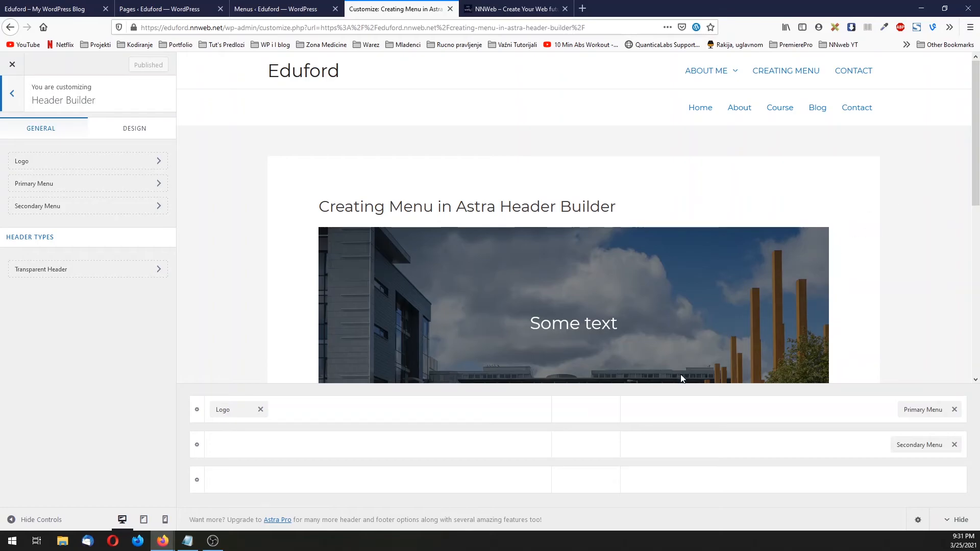
click(916, 409)
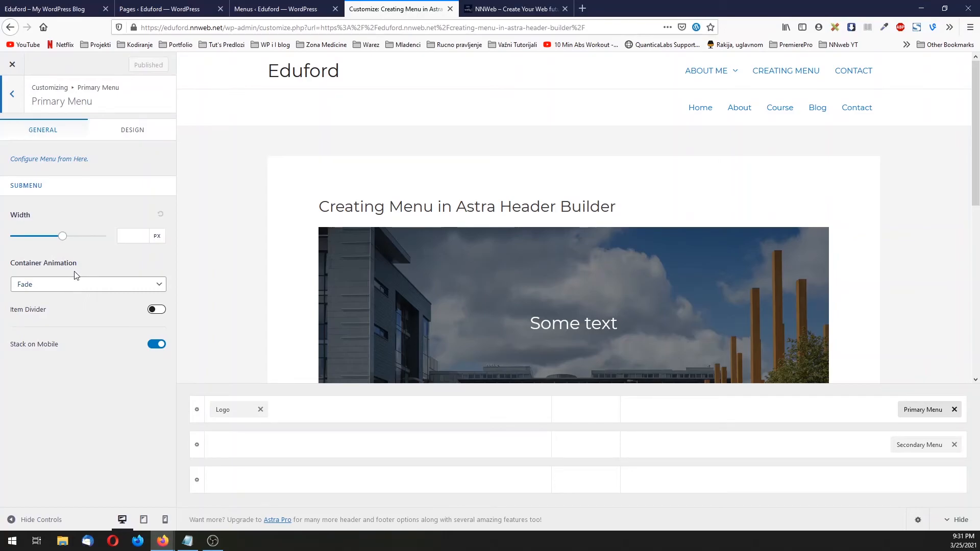
click(132, 131)
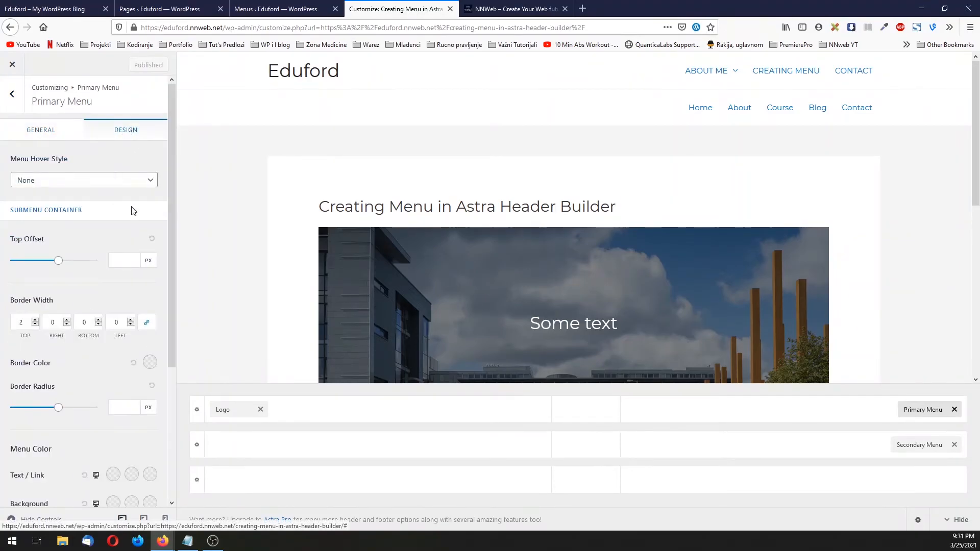
scroll(97, 291, down, 3)
scroll(91, 206, down, 1)
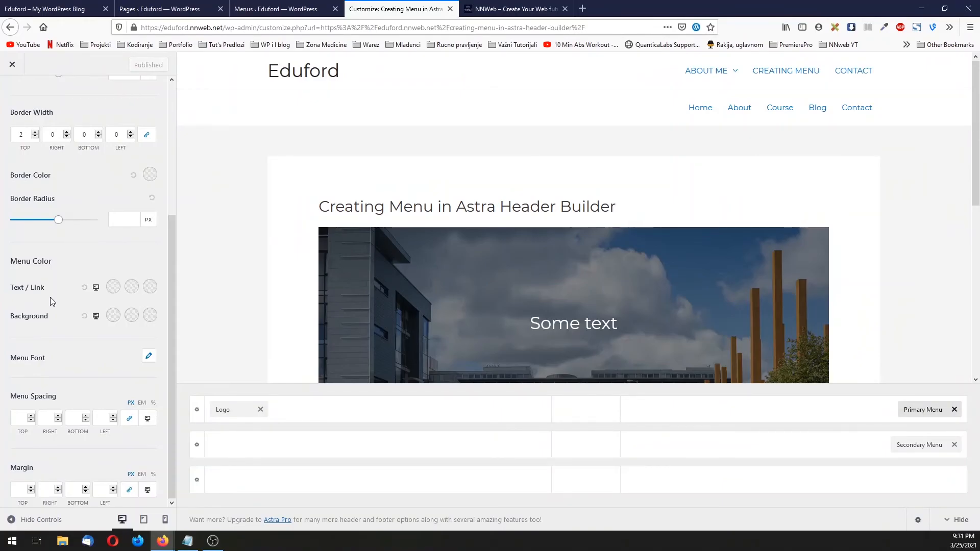
scroll(71, 340, up, 4)
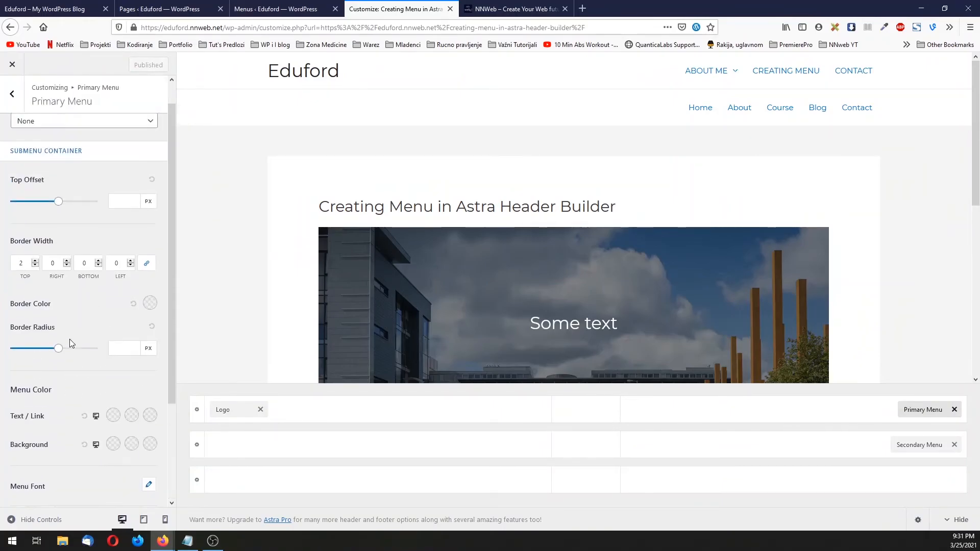
Examine the Above Header row's height, bottom border, background, padding and margin settings.
click(194, 408)
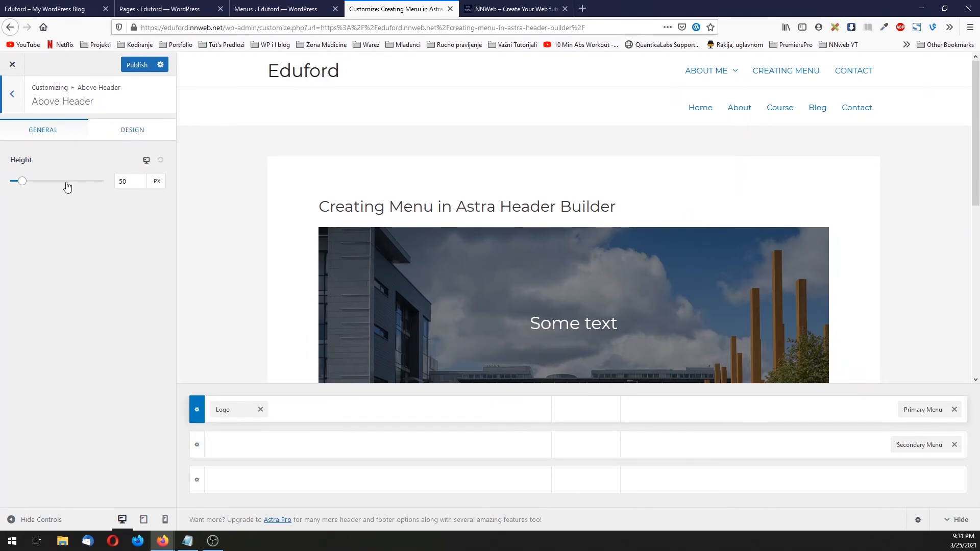
click(125, 132)
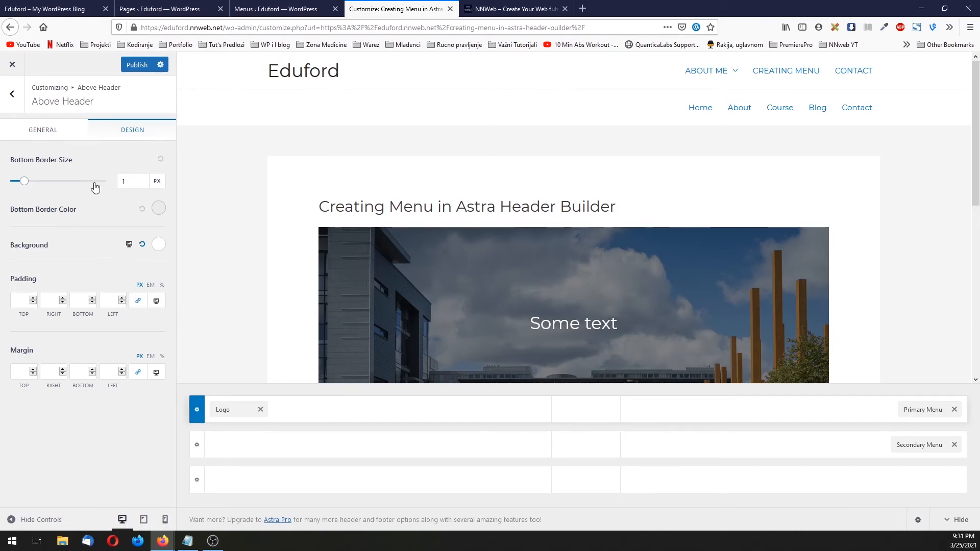